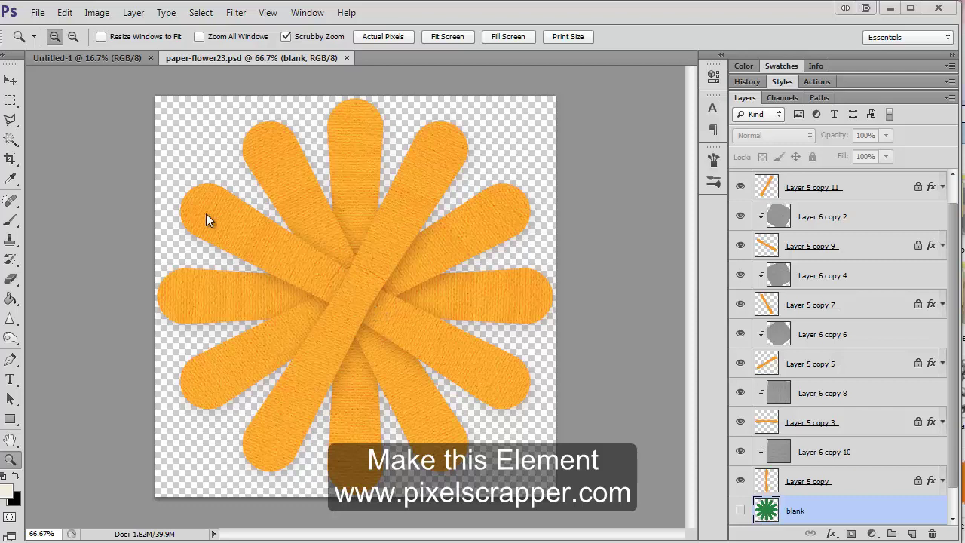
Step: Leave the finished paper-flower file and bring the blank Untitled-1 document to the front
left_click(116, 55)
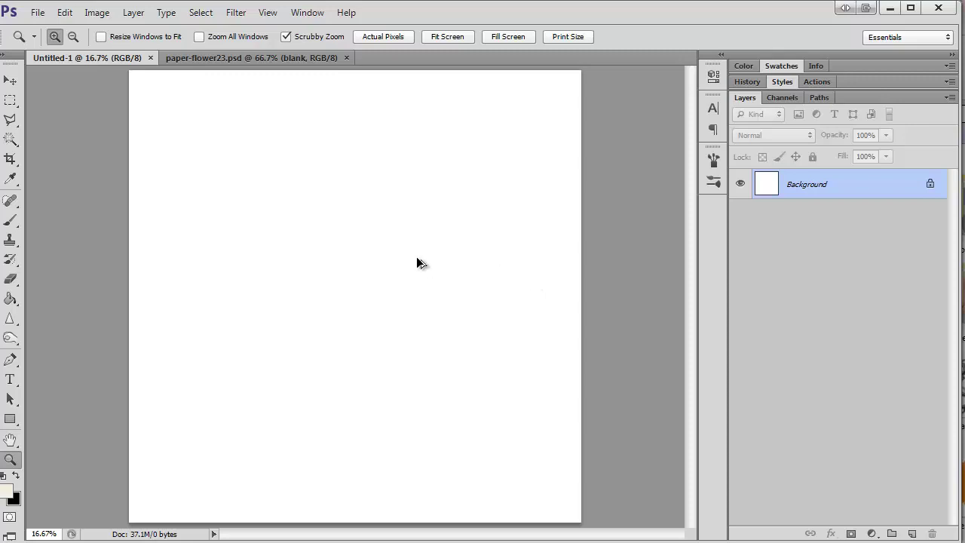
Step: Verify the canvas is 3600×3600 px at 300 ppi and reset colours to black and white
key("ctrl+alt+i")
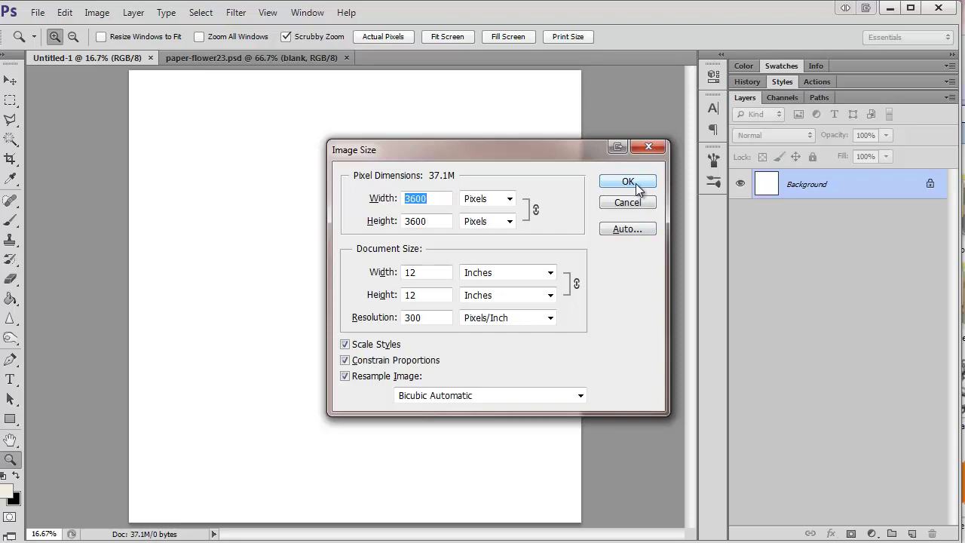
left_click(637, 188)
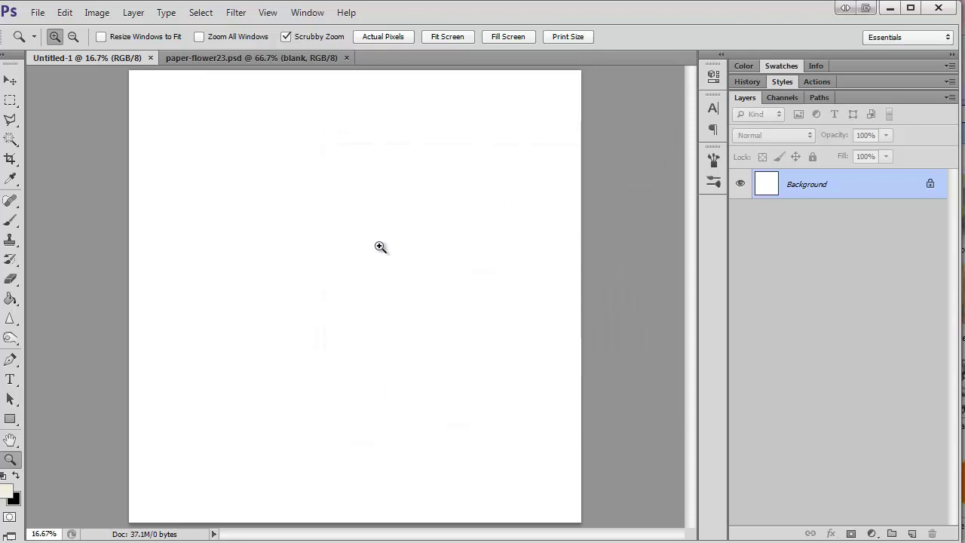
key("d")
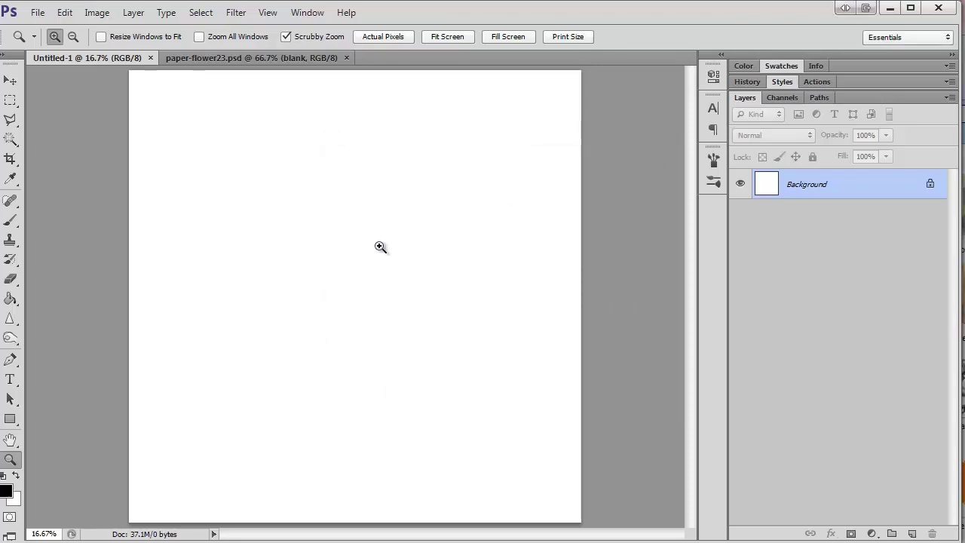
Step: Select the Ellipse Tool and add a new empty Layer 1
left_click(10, 422)
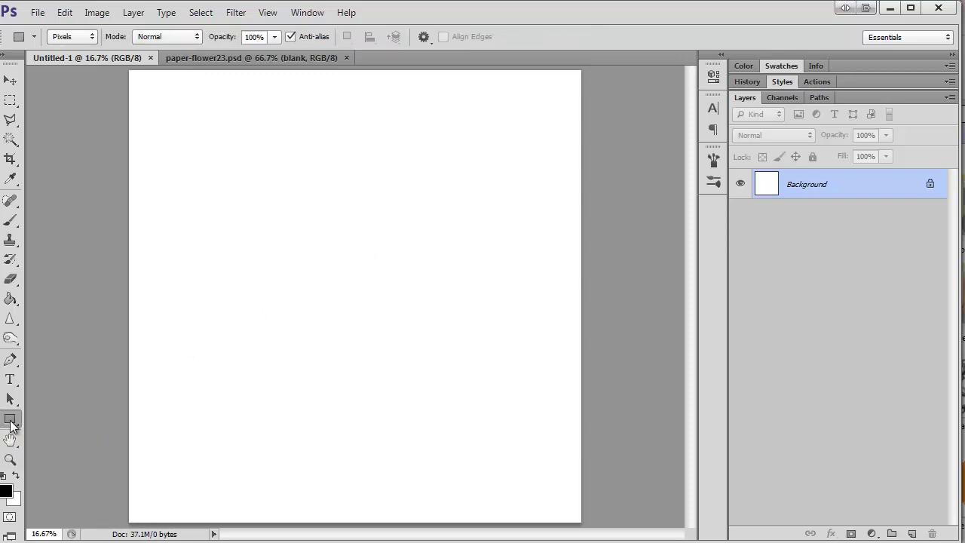
right_click(10, 423)
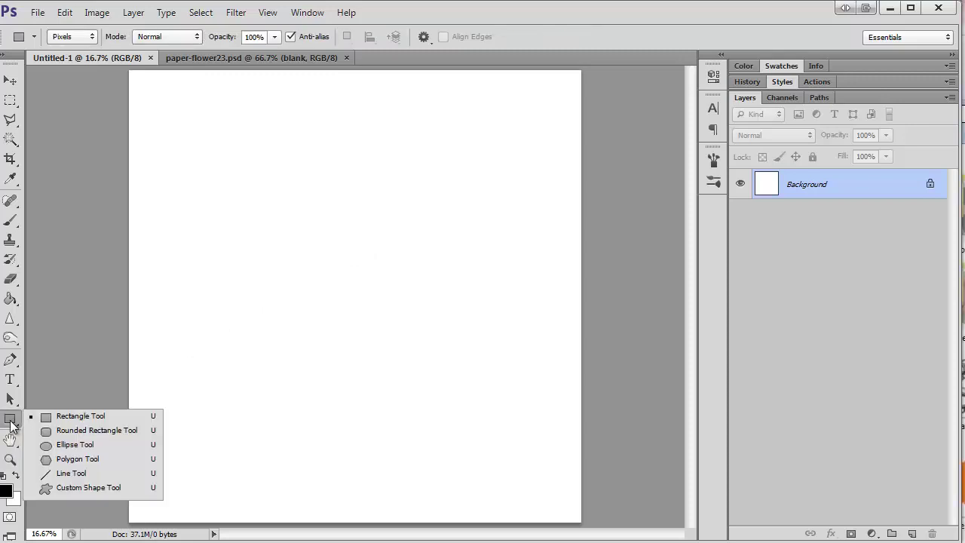
left_click(70, 447)
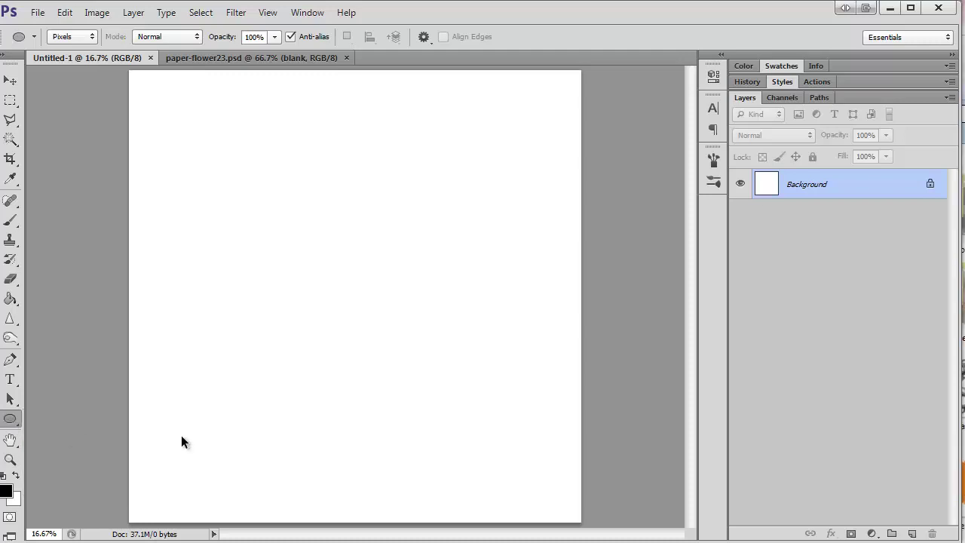
key("ctrl+shift+n")
key("Return")
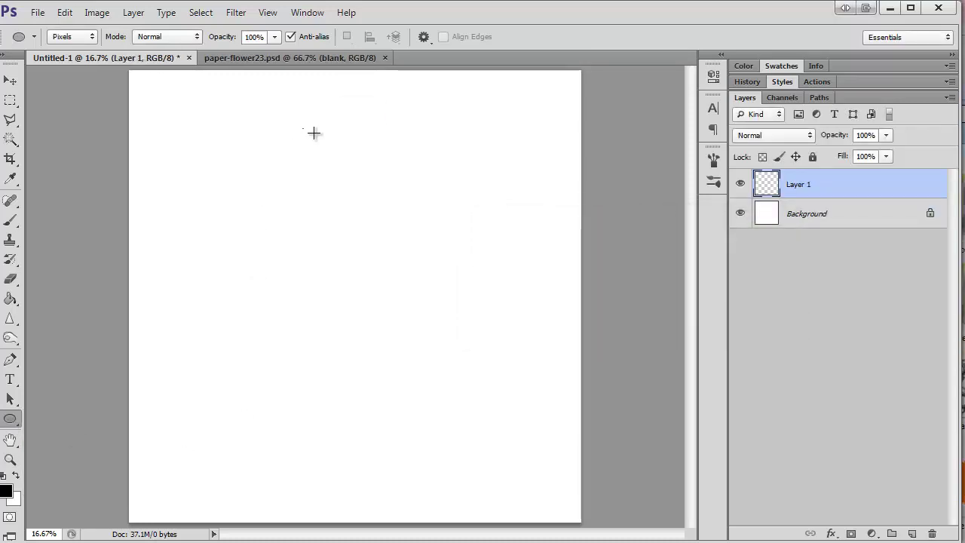
Step: Draw a small black circle near the top of the canvas and zoom in on it
left_click_drag(314, 133, 341, 157)
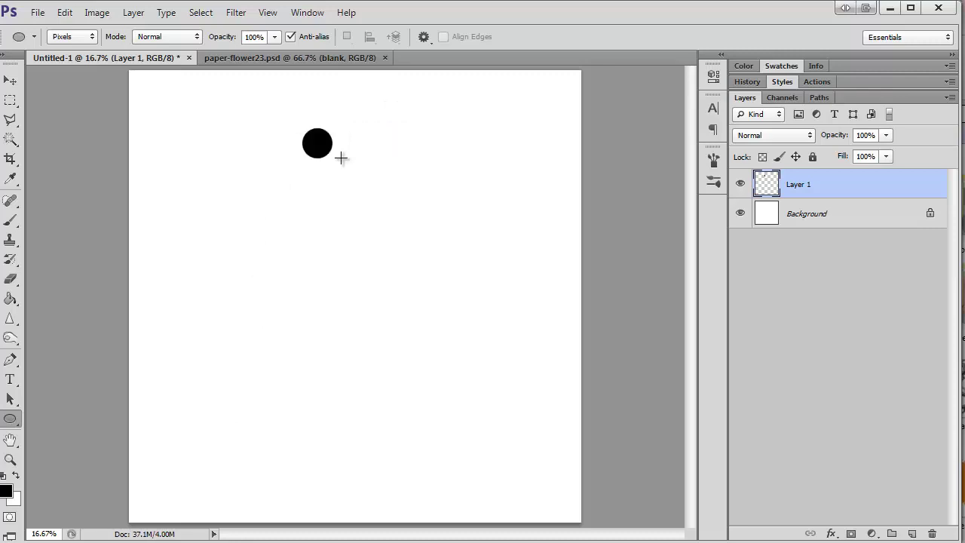
key("z")
left_click(283, 125)
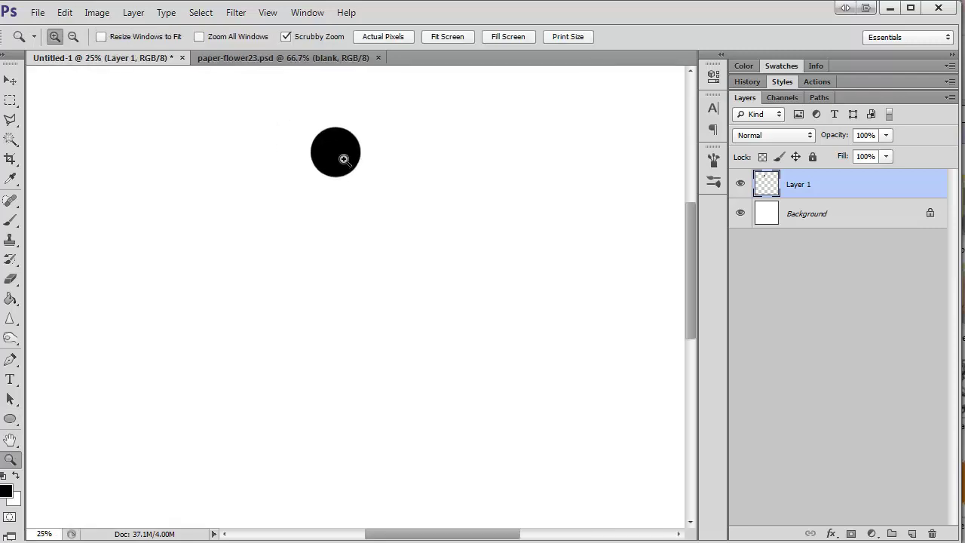
left_click(340, 156)
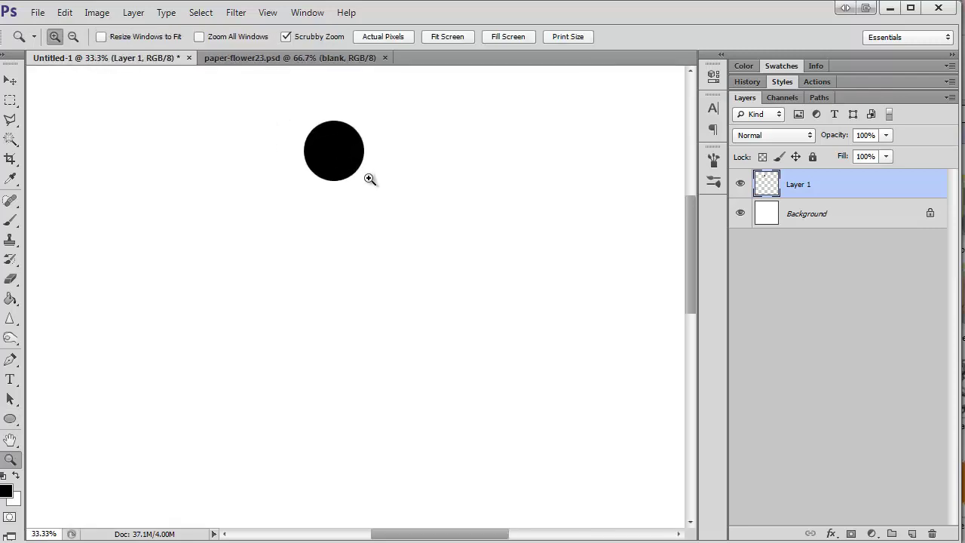
Step: Pick the Polygonal Lasso Tool and create a new Layer 2
left_click(11, 120)
right_click(11, 120)
left_click(82, 133)
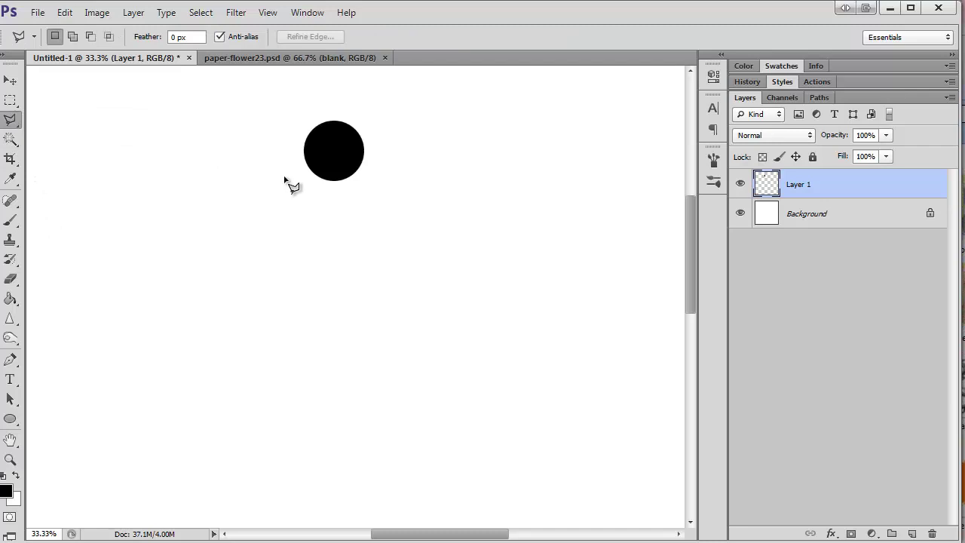
key("ctrl+shift+n")
key("Return")
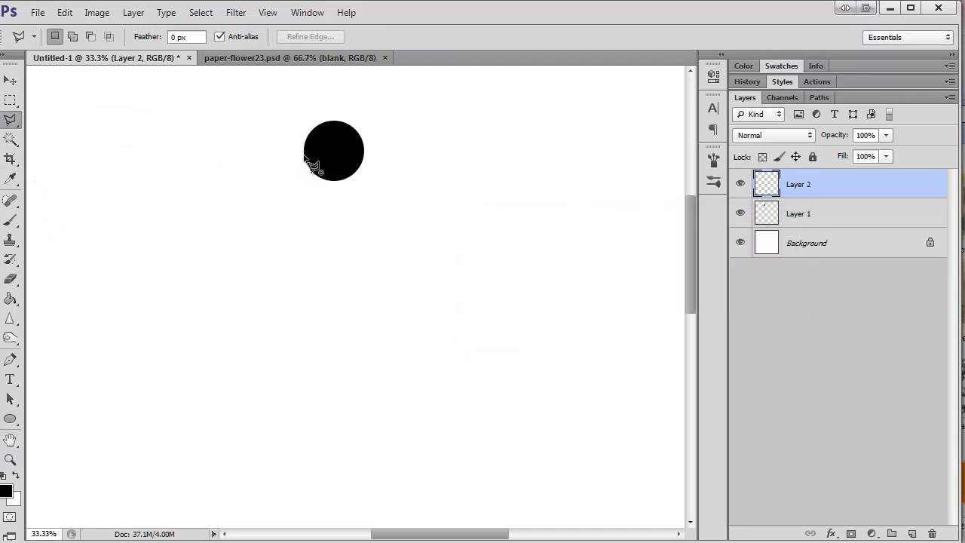
Step: Outline a four-corner tapered stem down from the circle's left side and fill it black
left_click(304, 156)
left_click(313, 361)
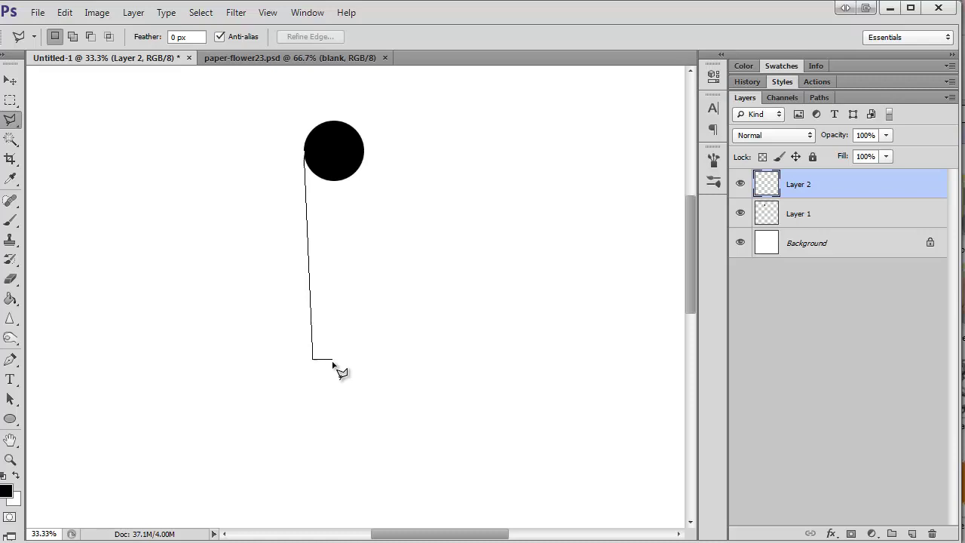
left_click(339, 361)
left_click(340, 155)
key("Return")
key("g")
left_click(324, 192)
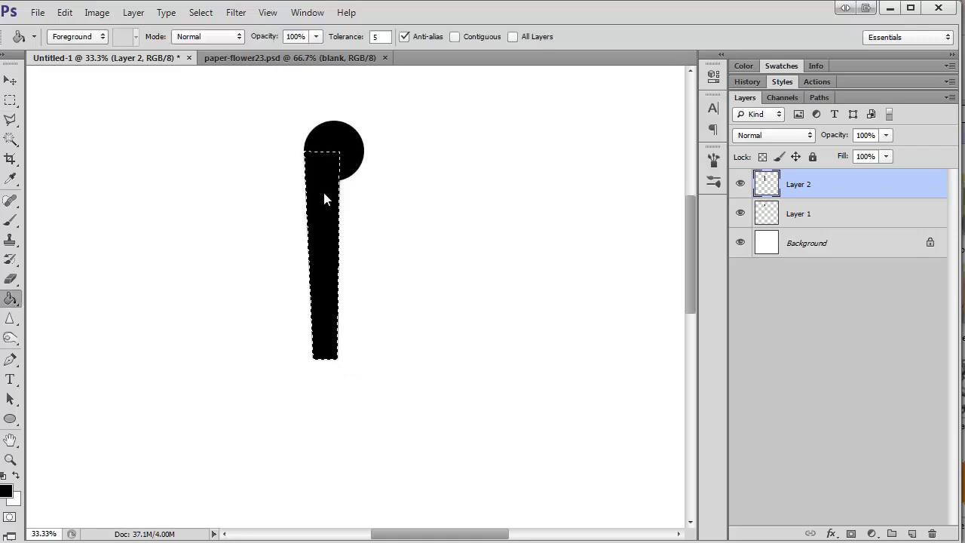
key("ctrl+d")
Step: Zoom to 200% on the petal top, duplicate the stem as Layer 2 copy, and start Free Transform
key("z")
left_click(377, 198)
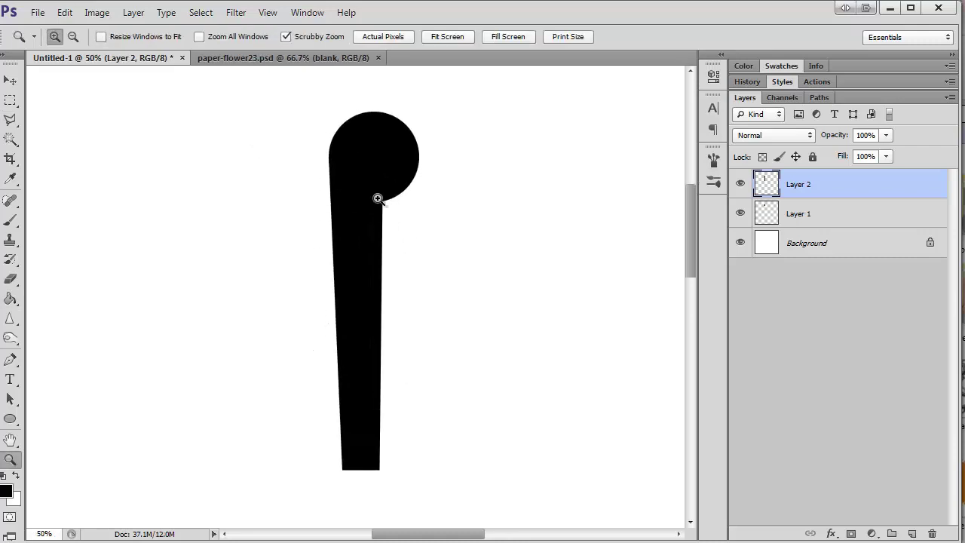
left_click(377, 198)
left_click(358, 199)
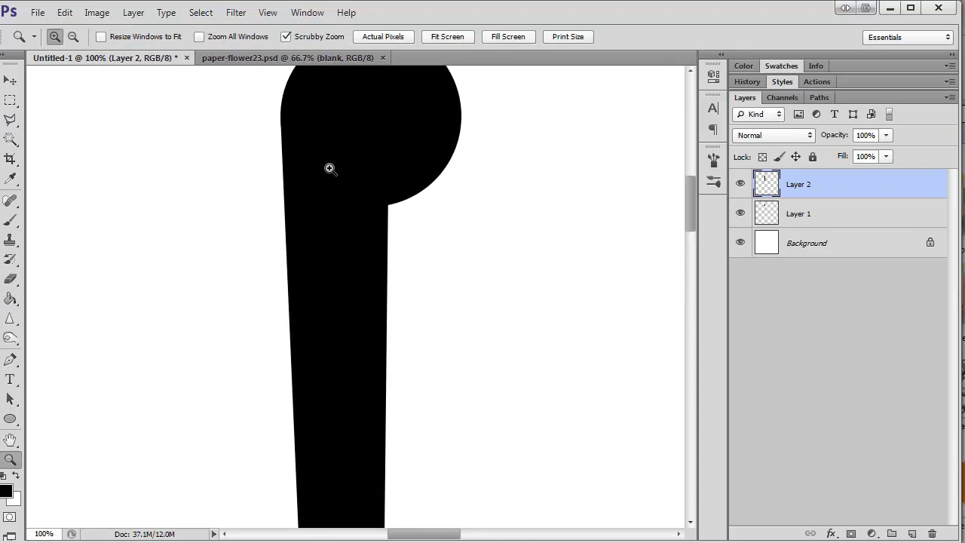
scroll(329, 168, "up", 2)
left_click(323, 171)
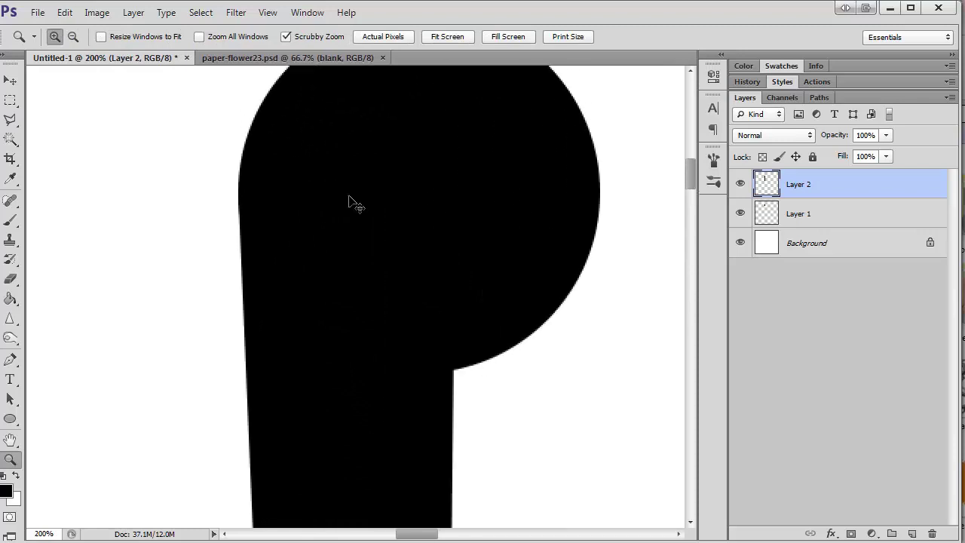
key("ctrl+j")
key("ctrl+t")
Step: Flip the Layer 2 copy stem horizontally
right_click(347, 267)
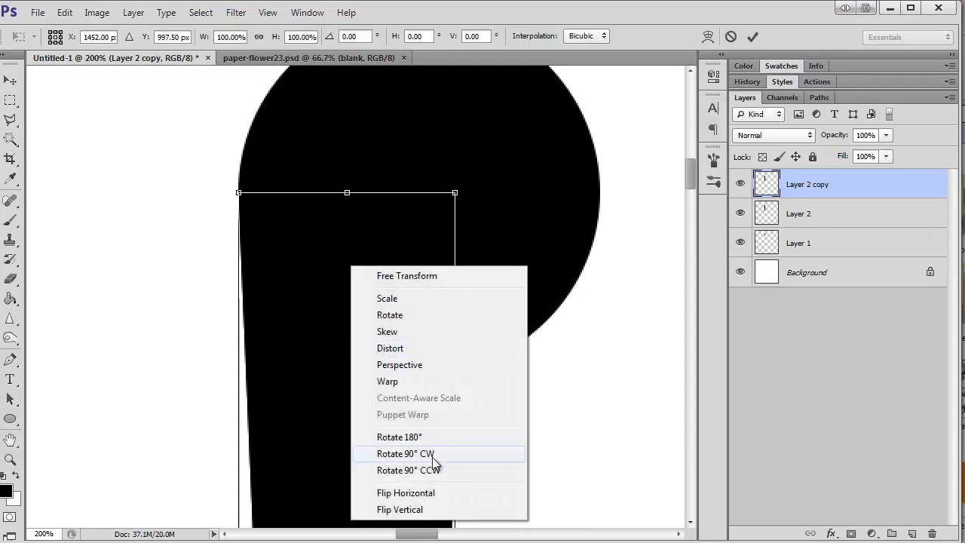
left_click(431, 493)
key("Return")
Step: Nudge the flipped stem copy right until its edge aligns, then zoom out to the whole petal
key("z")
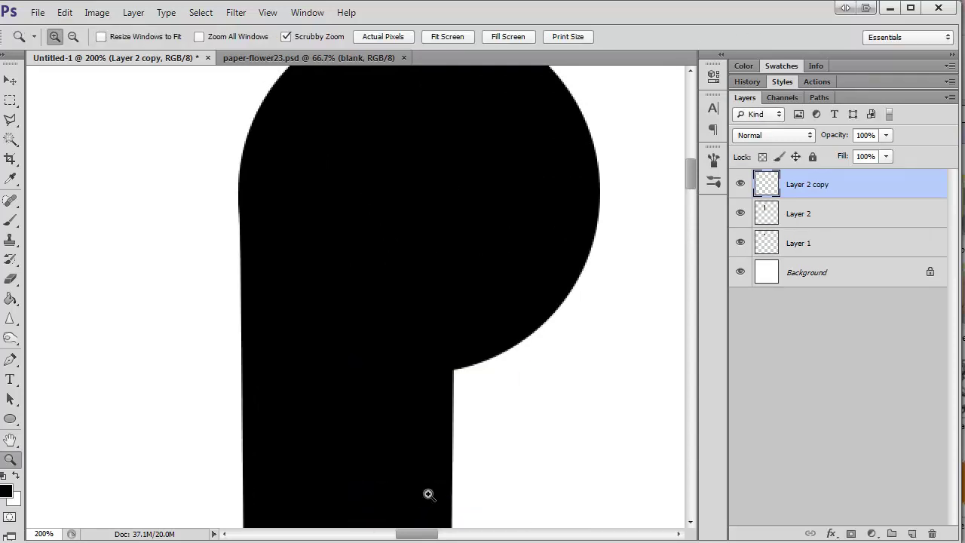
key("v")
key("Right")
key("Right")
key("Right")
key("Right")
key("Right")
key("Right")
key("Right")
key("Right")
key("Right")
key("Right")
key("Right")
key("Right")
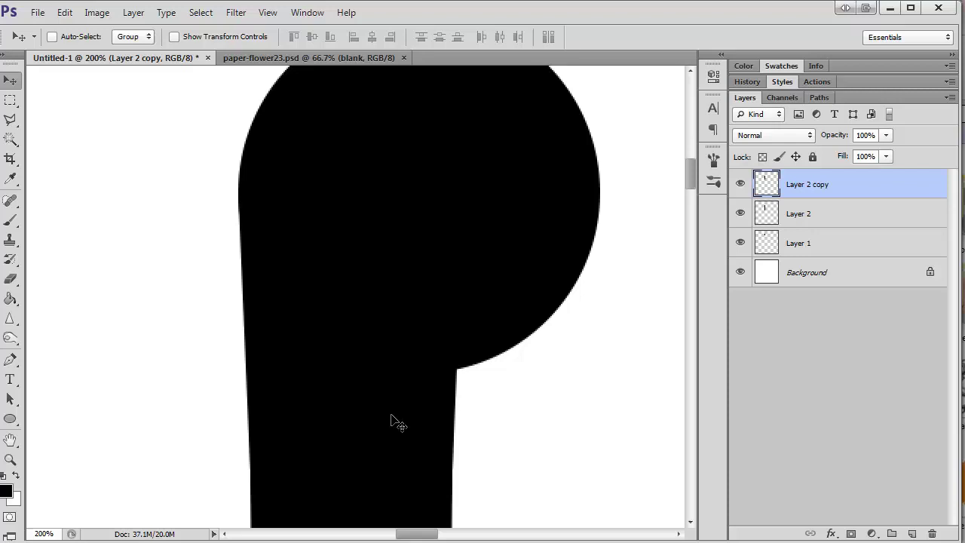
key("Right")
key("Right")
key("Right")
key("Right")
key("Right")
key("Right")
key("Right")
key("Right")
key("Right")
key("Right")
key("Right")
key("Right")
key("Right")
key("Right")
key("Right")
key("Right")
key("Right")
key("Right")
key("Right")
key("Right")
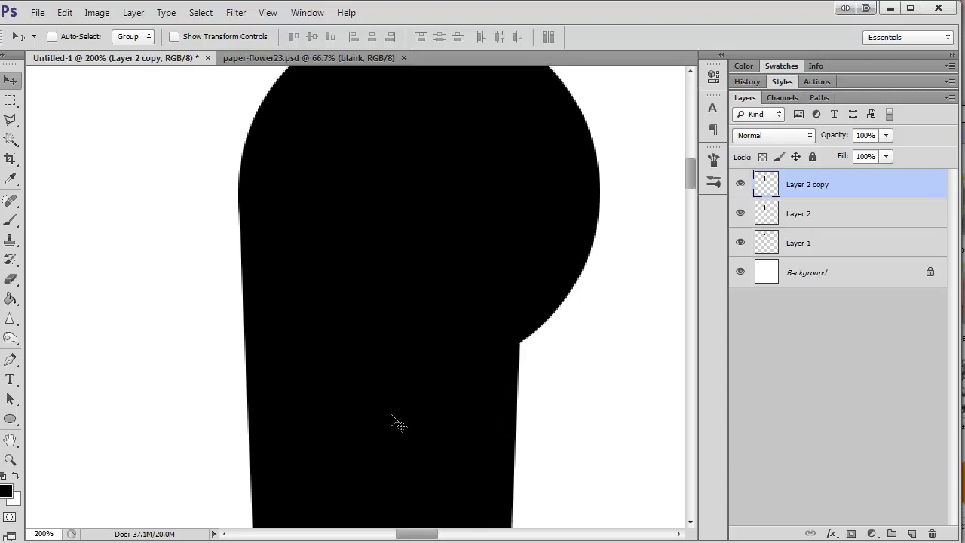
key("Right")
key("Right")
key("Right")
key("Right")
key("Right")
key("Right")
key("Right")
key("Right")
key("Right")
key("Right")
key("Right")
key("Right")
key("Right")
key("Right")
key("Right")
key("Right")
key("Right")
key("Right")
key("Right")
key("Right")
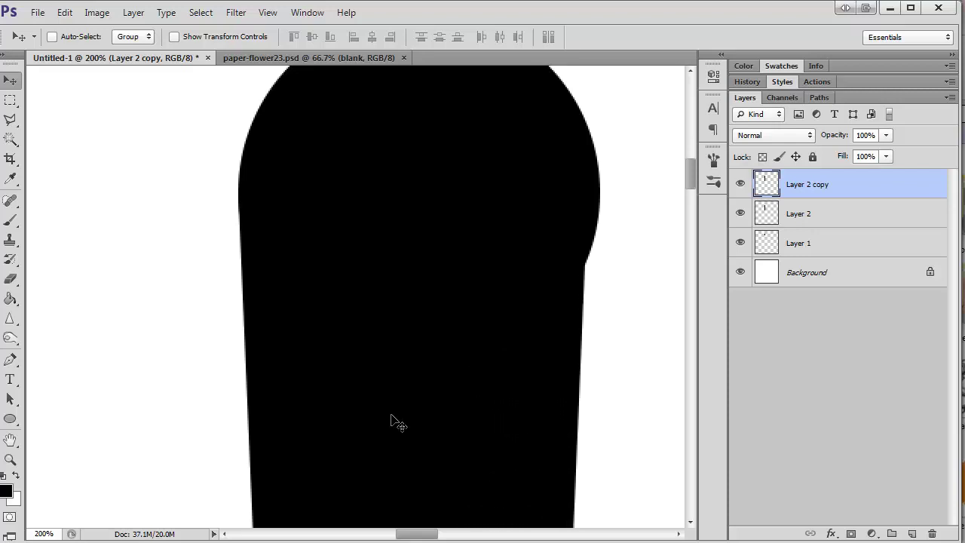
key("Right")
key("Left")
key("Left")
key("Left")
key("Left")
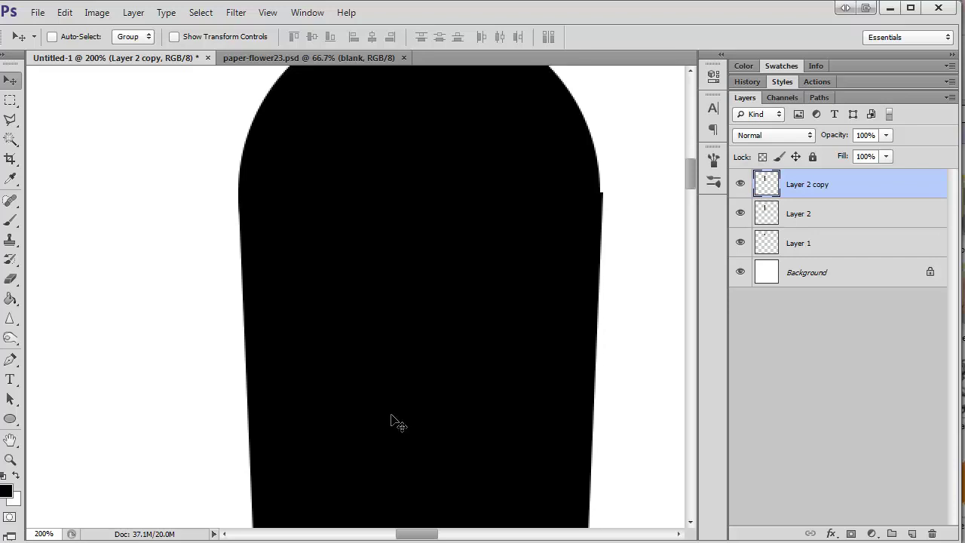
key("z")
left_click(446, 392, "alt")
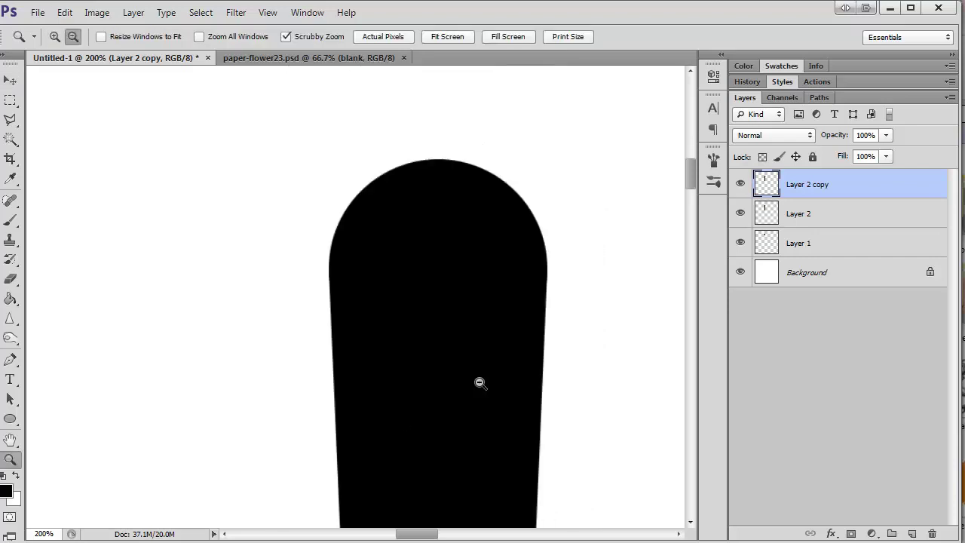
left_click(479, 384, "alt")
scroll(483, 392, "down", 5)
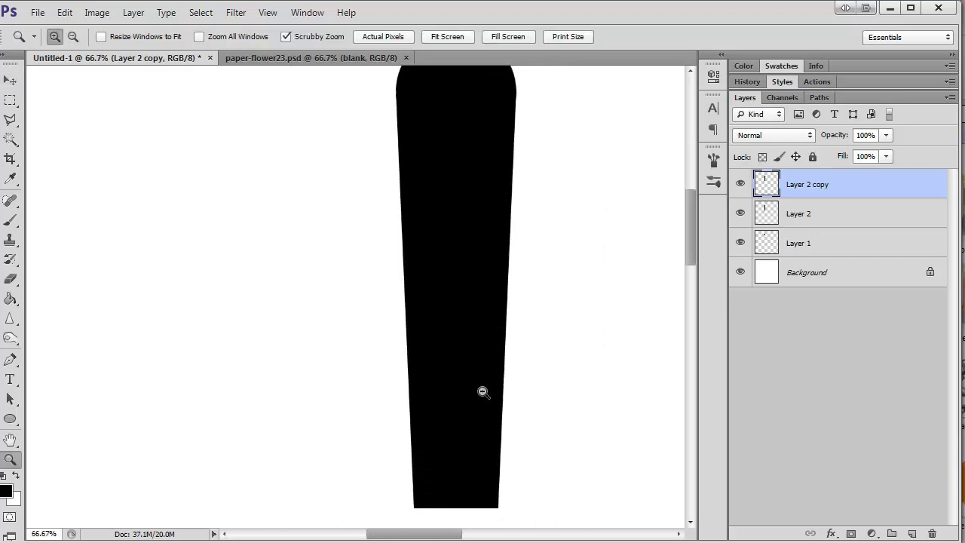
left_click(472, 401, "alt")
Step: Select Layer 1 through Layer 2 copy and merge them into one petal layer
left_click(842, 246, "shift")
right_click(844, 241)
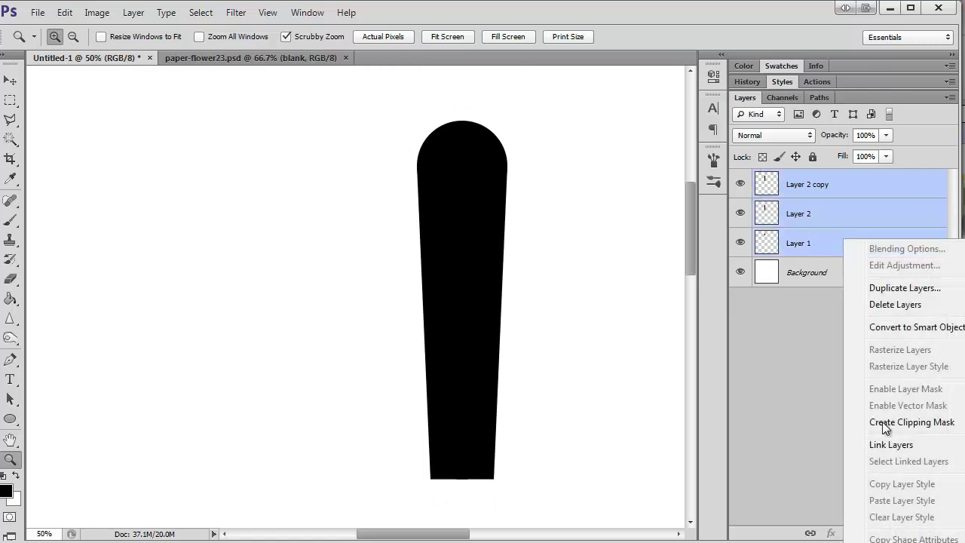
key("ctrl+e")
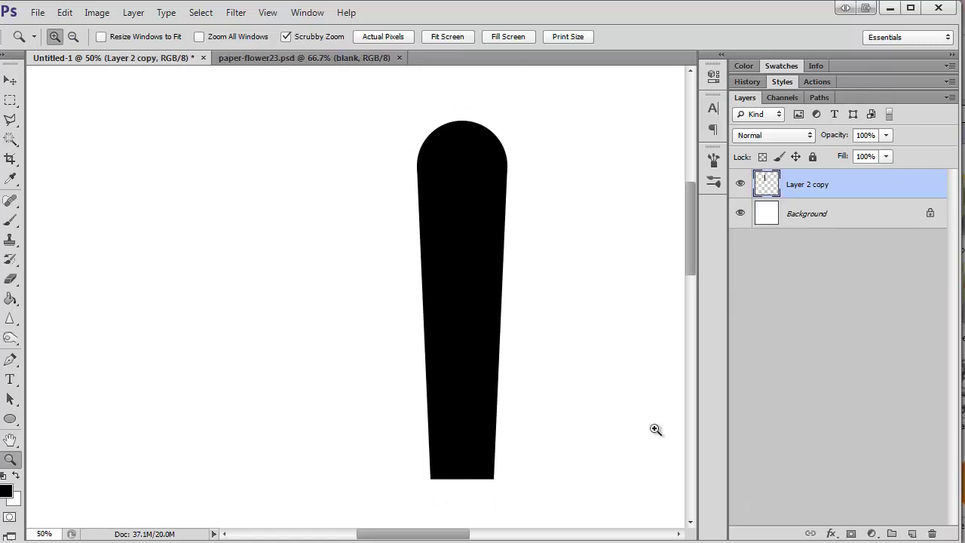
Step: Zoom out, reposition the merged petal on the canvas, and duplicate it as Layer 2 copy 2
left_click(532, 267, "alt")
left_click(530, 266, "alt")
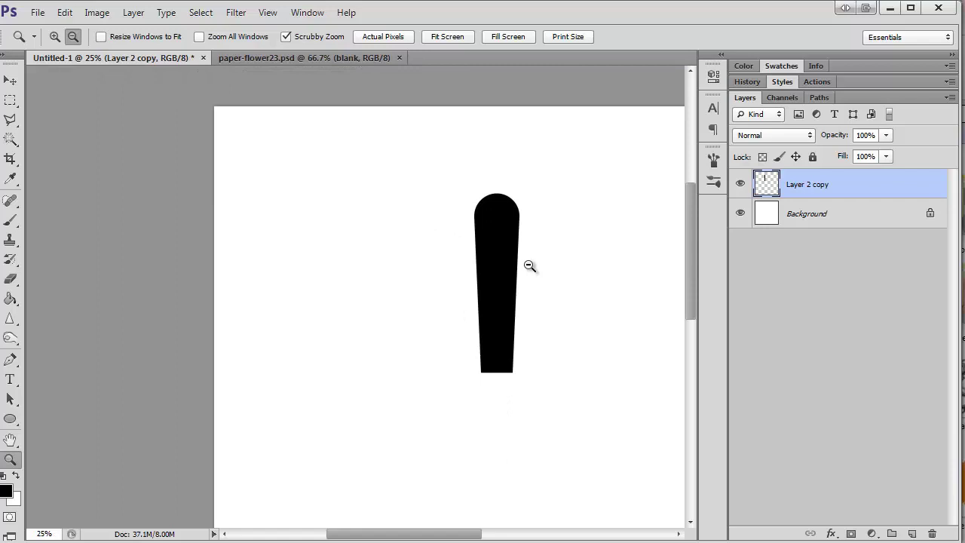
left_click(530, 265, "alt")
key("v")
left_click_drag(330, 217, 360, 255)
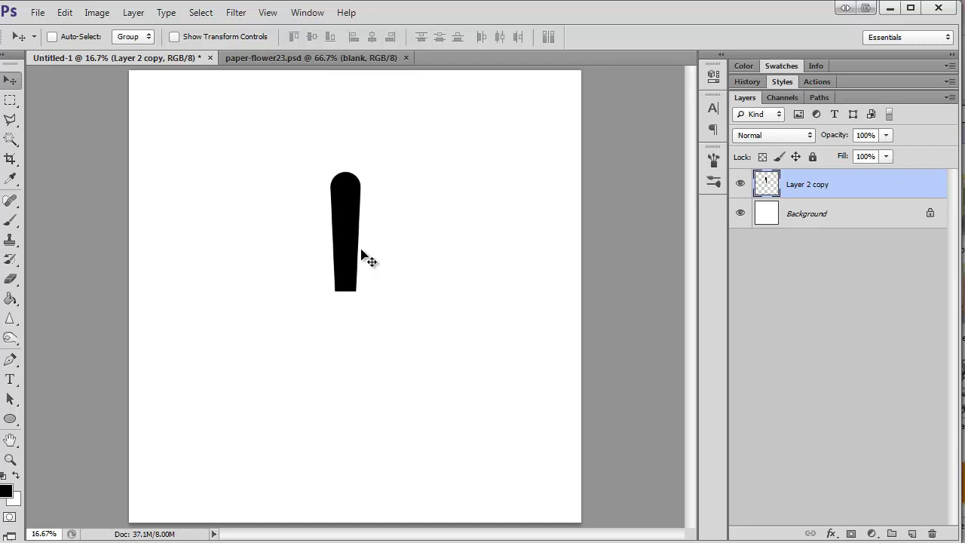
key("ctrl+j")
Step: Flip the duplicate petal vertically
key("ctrl+t")
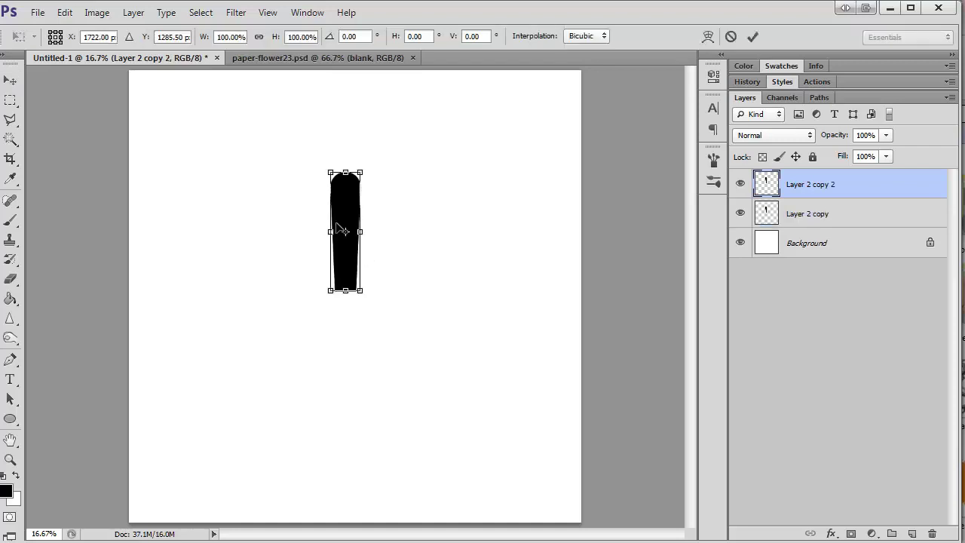
right_click(340, 273)
left_click(384, 513)
key("Return")
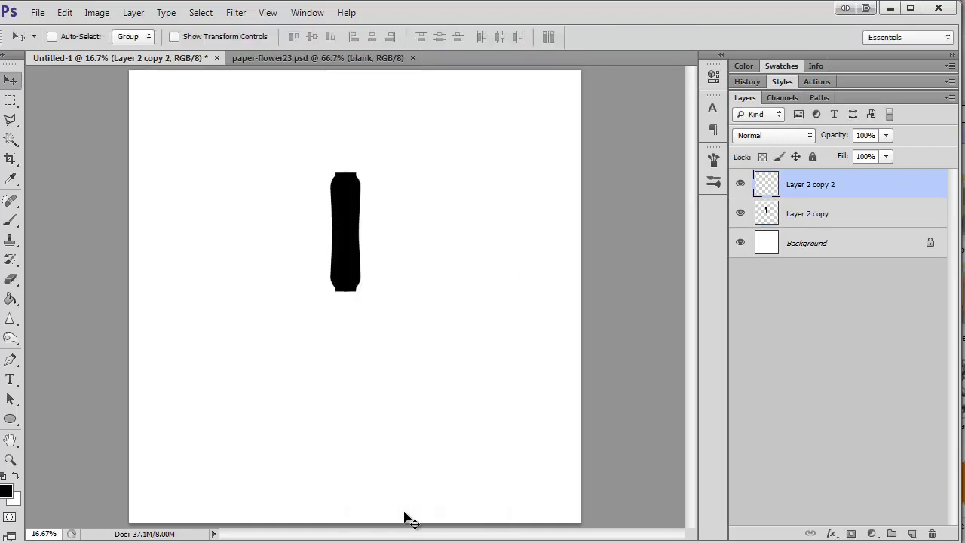
Step: Shift-nudge the flipped petal down until its tip meets the original, forming one long bar
key("shift+Down")
key("shift+Down")
key("shift+Down")
key("shift+Down")
key("shift+Down")
key("shift+Down")
key("shift+Down")
key("shift+Down")
key("shift+Down")
key("shift+Down")
key("shift+Down")
key("shift+Down")
key("shift+Down")
key("shift+Down")
key("shift+Down")
key("shift+Down")
key("shift+Down")
key("shift+Down")
key("shift+Down")
key("shift+Down")
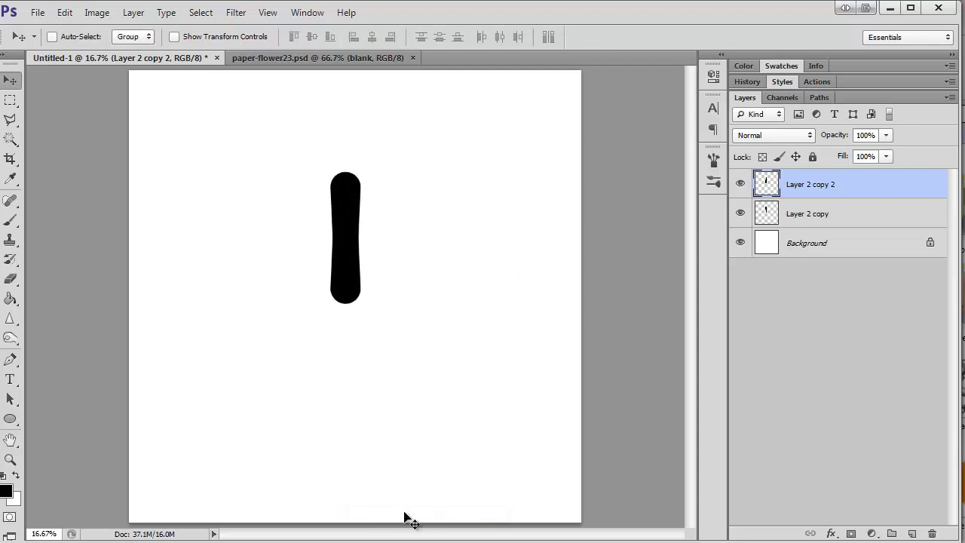
key("shift+Down")
key("shift+Down")
key("shift+Down")
key("shift+Down")
key("shift+Down")
key("shift+Down")
key("shift+Down")
key("shift+Down")
key("shift+Down")
key("shift+Down")
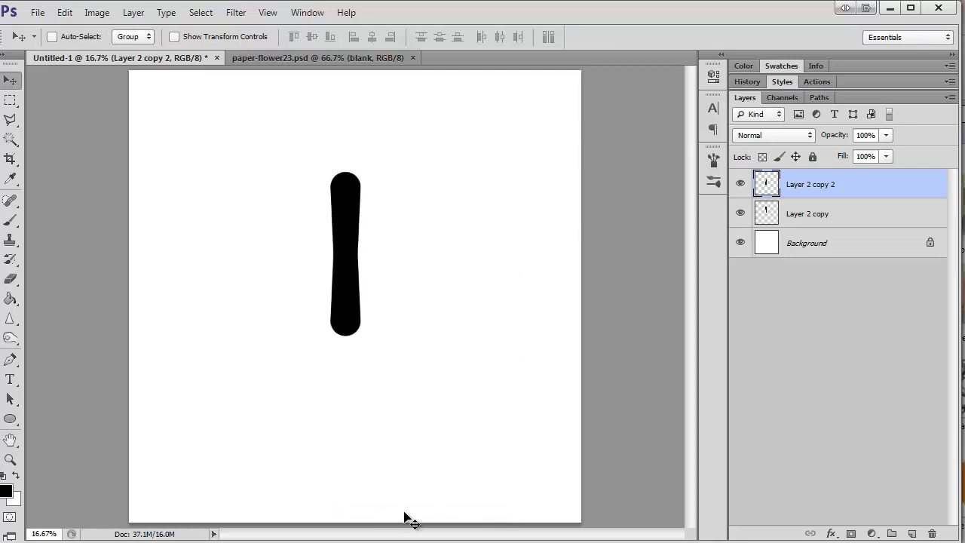
key("shift+Down")
key("shift+Down")
key("shift+Down")
key("shift+Down")
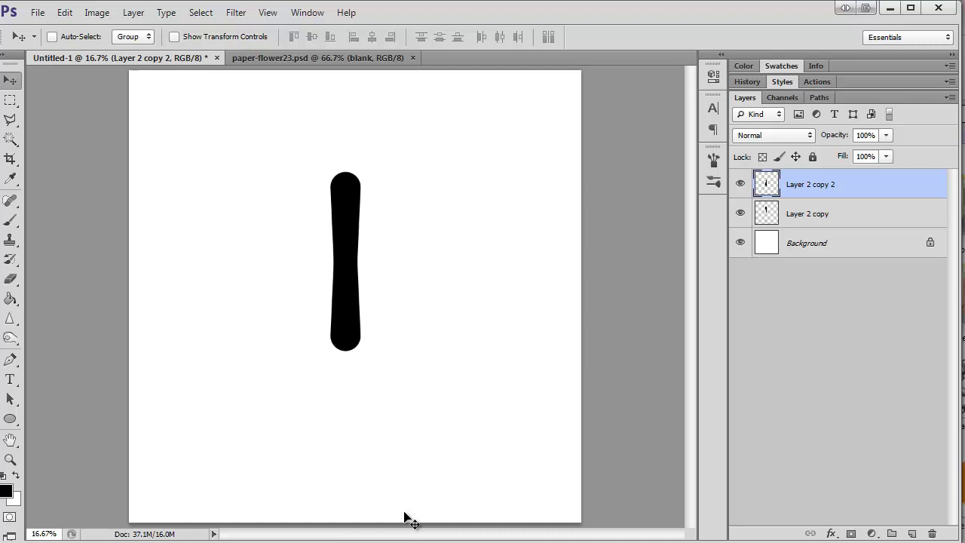
key("shift+Down")
key("shift+Down")
key("shift+Down")
key("shift+Down")
key("shift+Down")
key("shift+Down")
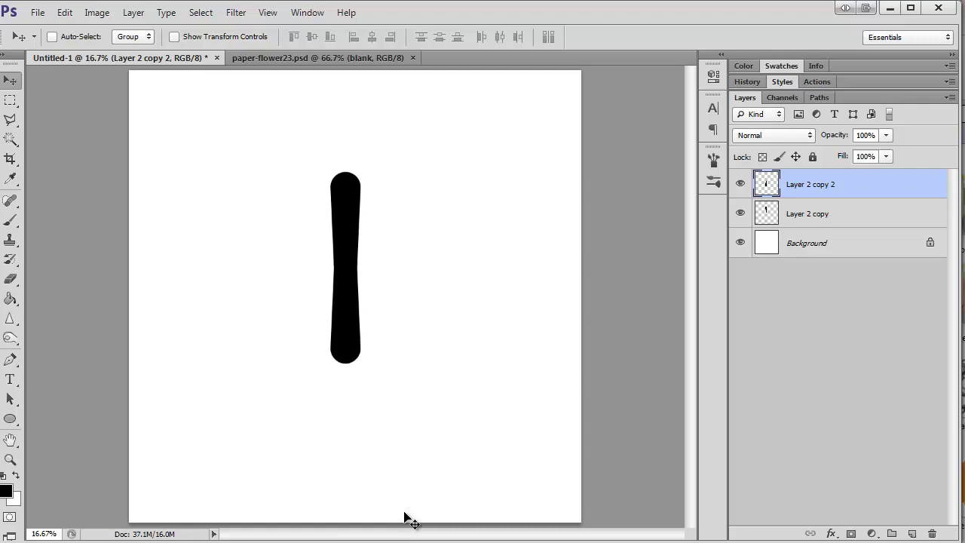
key("shift+Down")
key("shift+Down")
key("shift+Down")
key("shift+Down")
key("shift+Down")
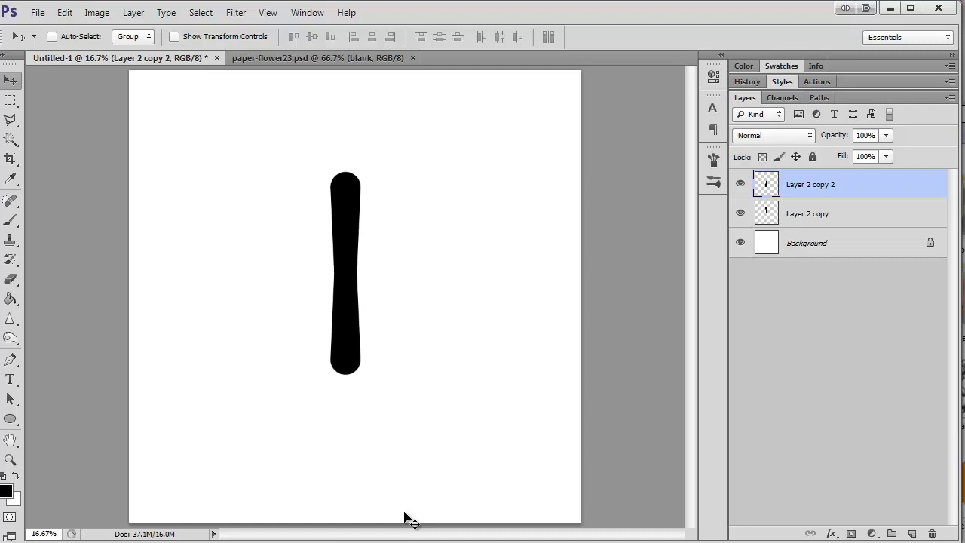
key("shift+Down")
key("shift+Down")
key("shift+Down")
key("shift+Down")
key("shift+Down")
key("shift+Down")
key("shift+Down")
key("shift+Down")
key("shift+Down")
key("shift+Down")
key("shift+Down")
key("shift+Down")
key("shift+Down")
key("shift+Down")
key("shift+Down")
key("shift+Down")
key("shift+Down")
key("shift+Down")
key("shift+Down")
key("shift+Down")
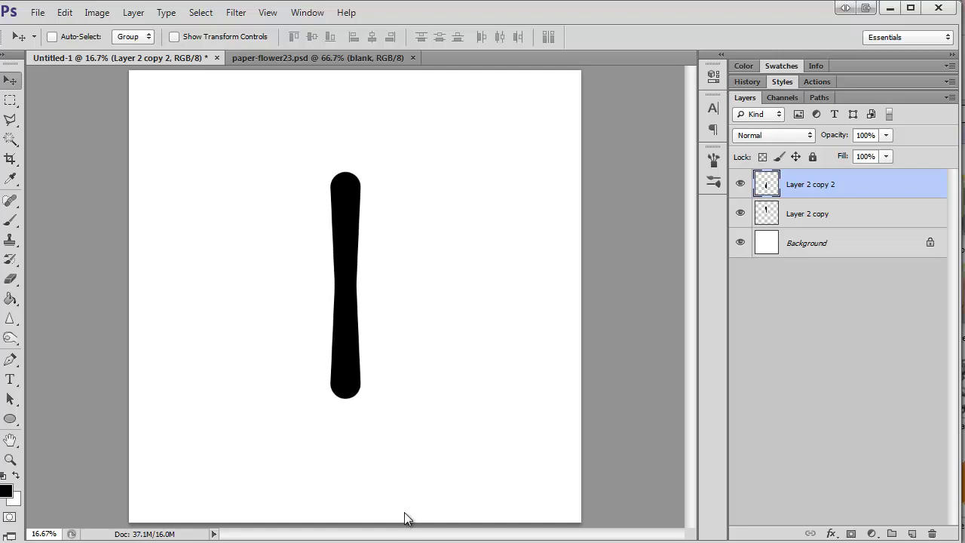
key("shift+Down")
key("shift+Down")
key("shift+Down")
key("shift+Down")
key("shift+Down")
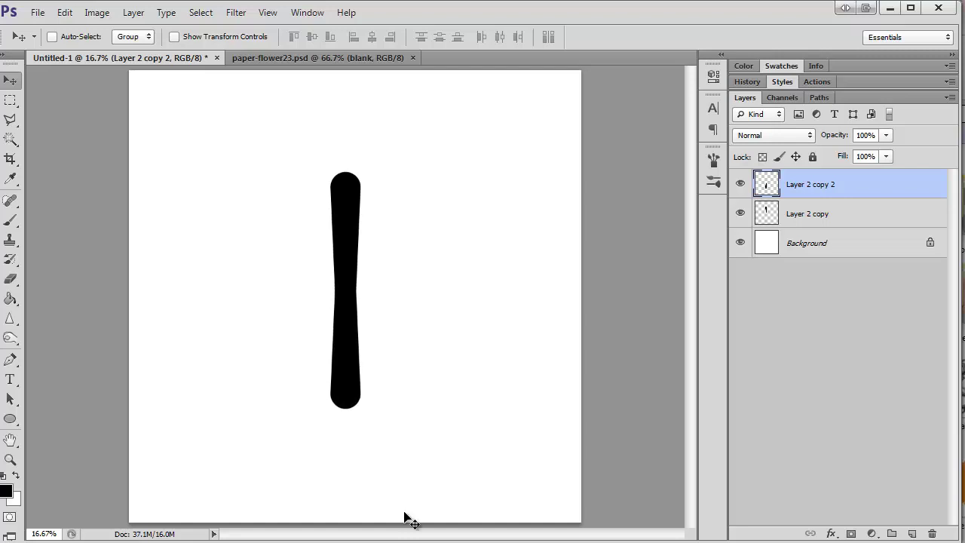
key("shift+Down")
key("shift+Down")
key("shift+Down")
key("shift+Down")
key("shift+Down")
key("shift+Down")
key("shift+Down")
key("shift+Up")
key("shift+Up")
Step: Duplicate both bar layers and rotate the copies -90° to form a cross
left_click(837, 216, "shift")
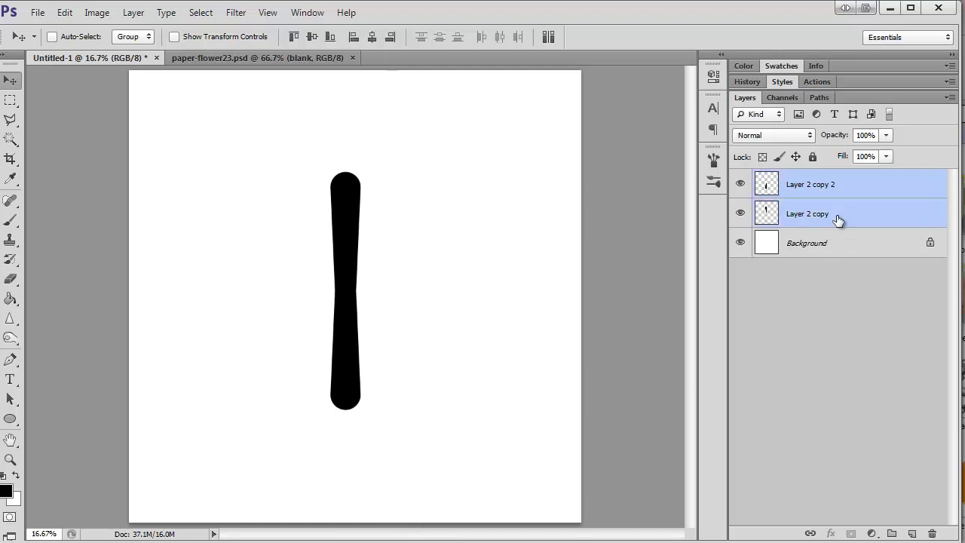
key("ctrl+j")
key("ctrl+t")
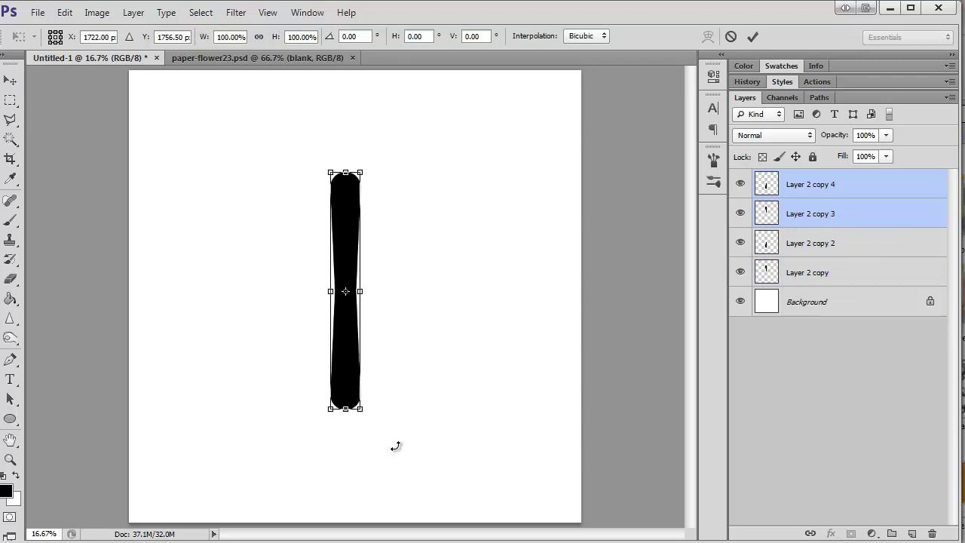
left_click_drag(395, 446, 530, 234)
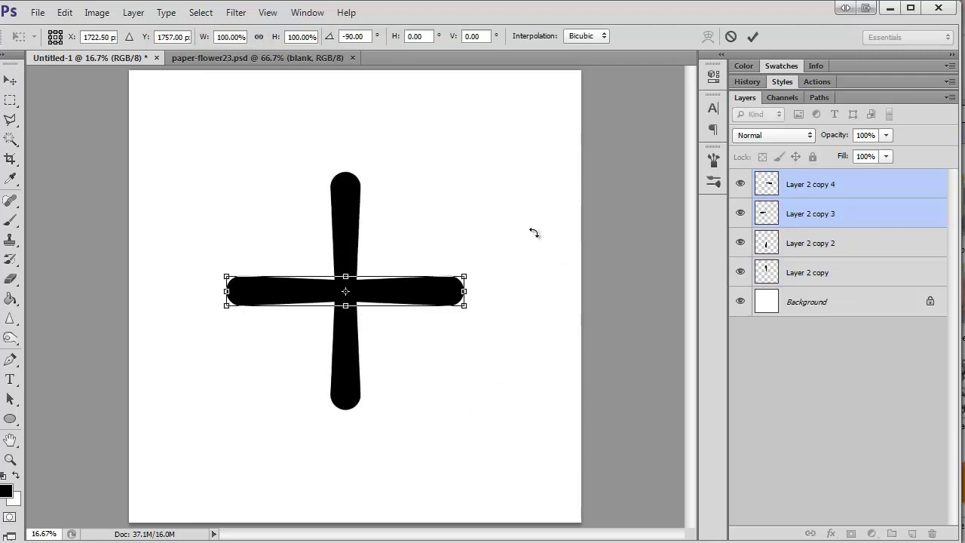
key("Return")
Step: Add two more duplicated bar pairs, each rotated -30° into diagonals
key("ctrl+j")
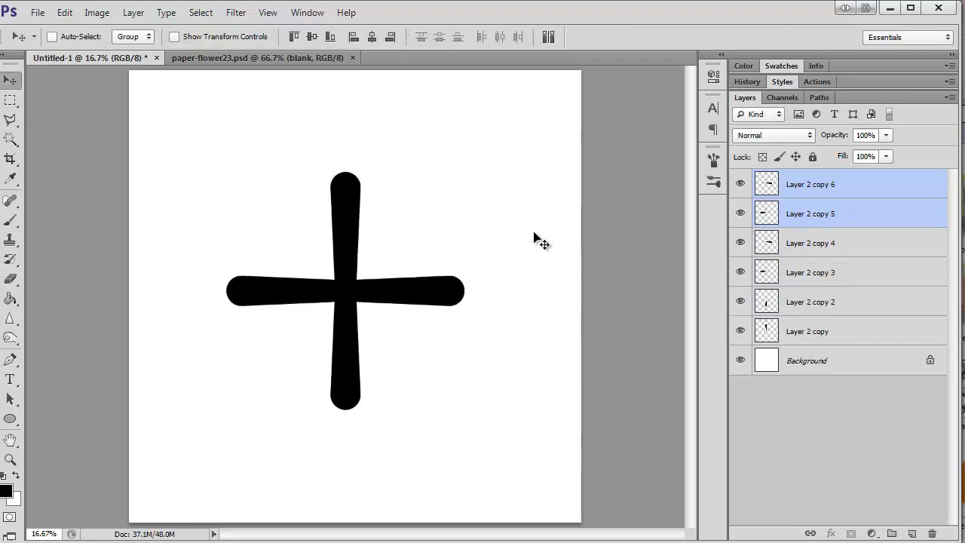
key("ctrl+t")
left_click_drag(547, 350, 538, 227)
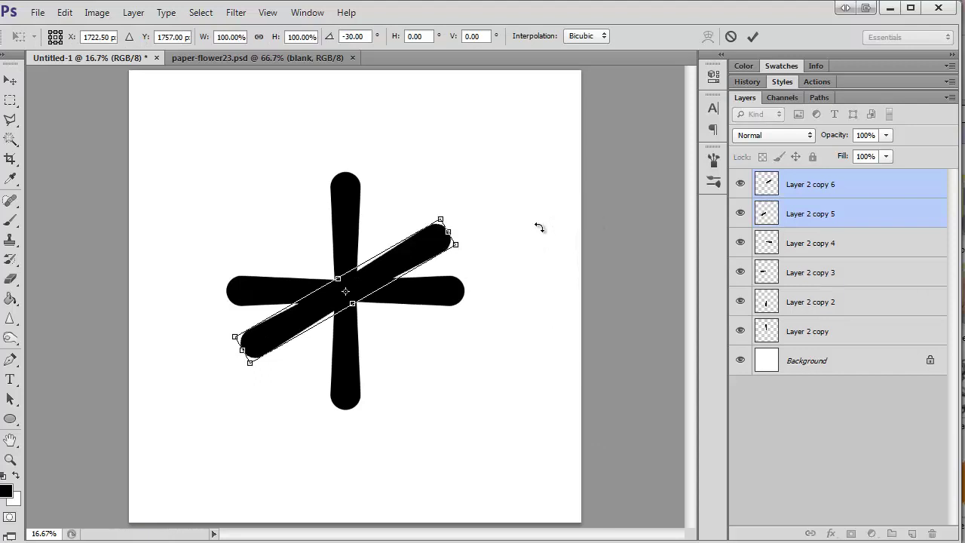
key("Return")
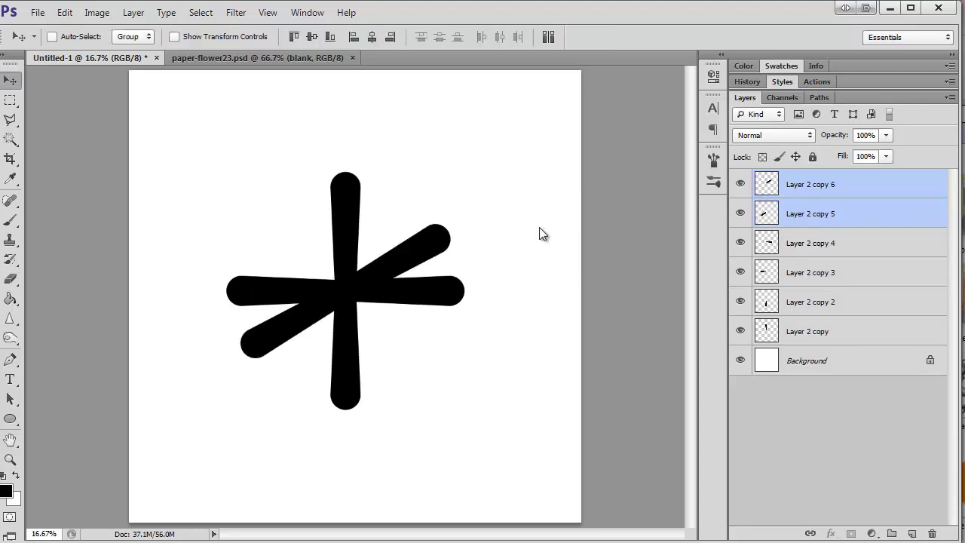
key("ctrl+j")
key("ctrl+t")
left_click_drag(541, 256, 511, 135)
key("Return")
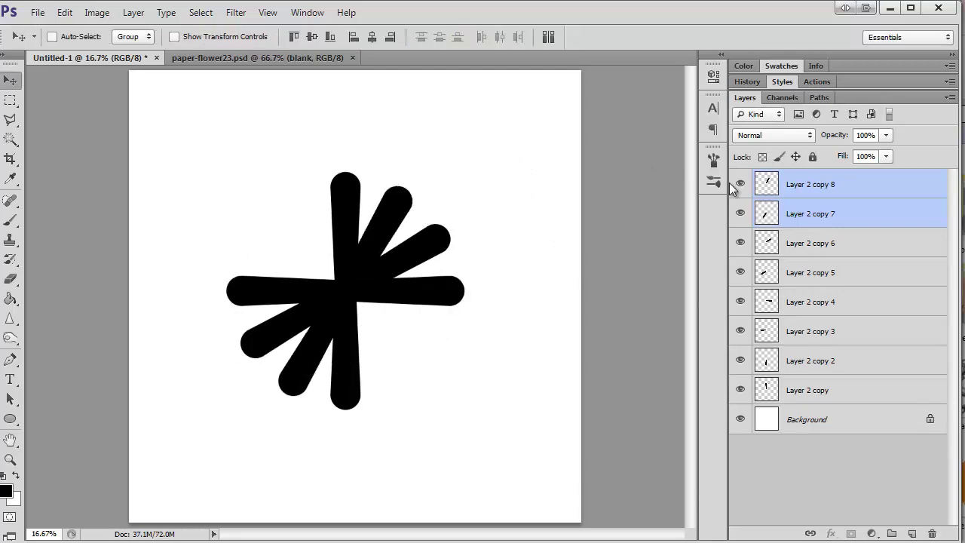
Step: Duplicate Layer 2 copy 5 through copy 8 and rotate them -90° to fill the gaps
left_click(814, 189)
left_click(812, 275, "shift")
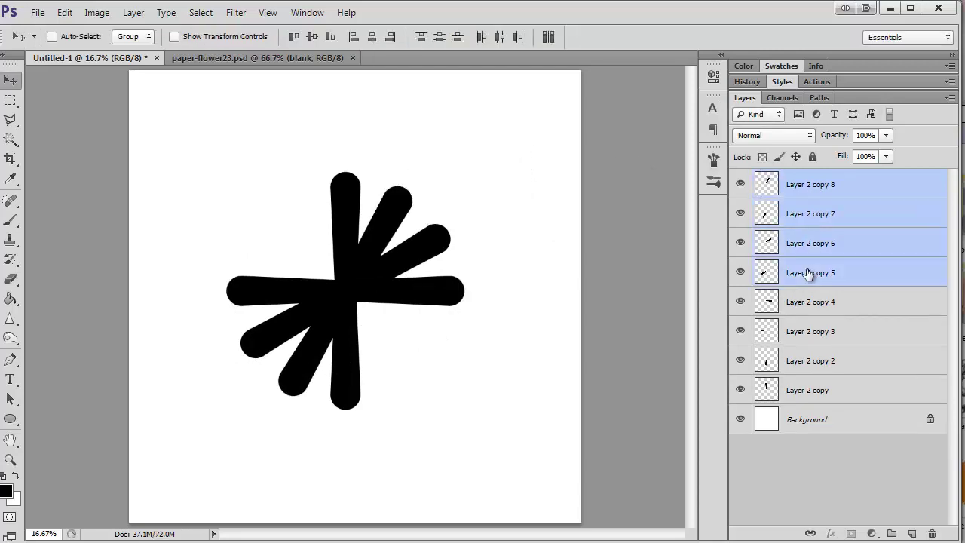
key("ctrl+j")
key("ctrl+t")
left_click_drag(612, 418, 440, 137)
key("Return")
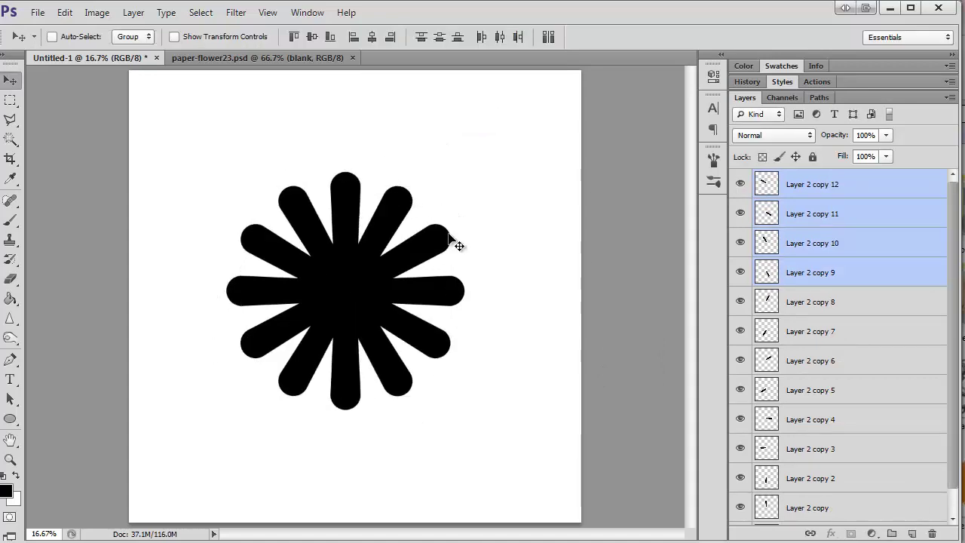
Step: Compare with paper-flower23.psd, then return to Untitled-1 and select Layer 2 copy 11 to check the petals
left_click(248, 54)
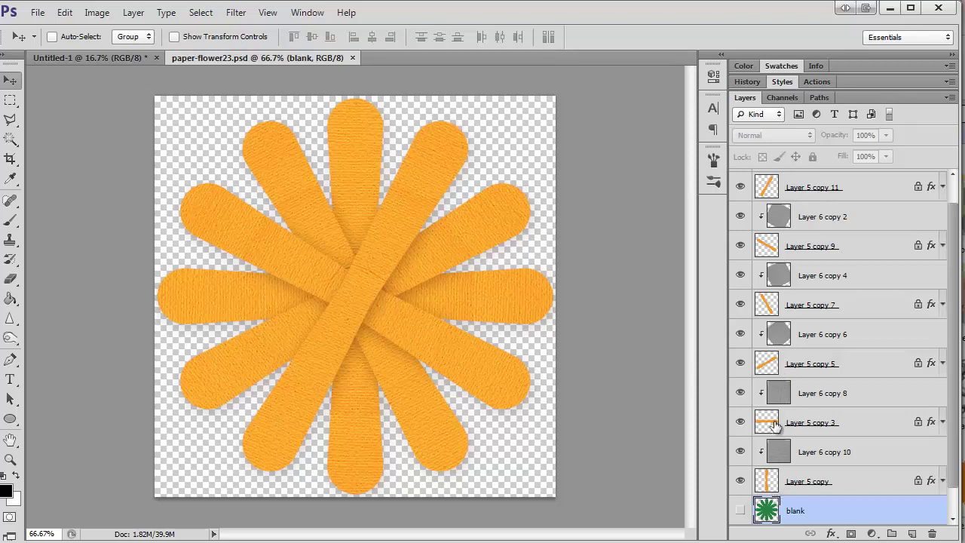
left_click(115, 60)
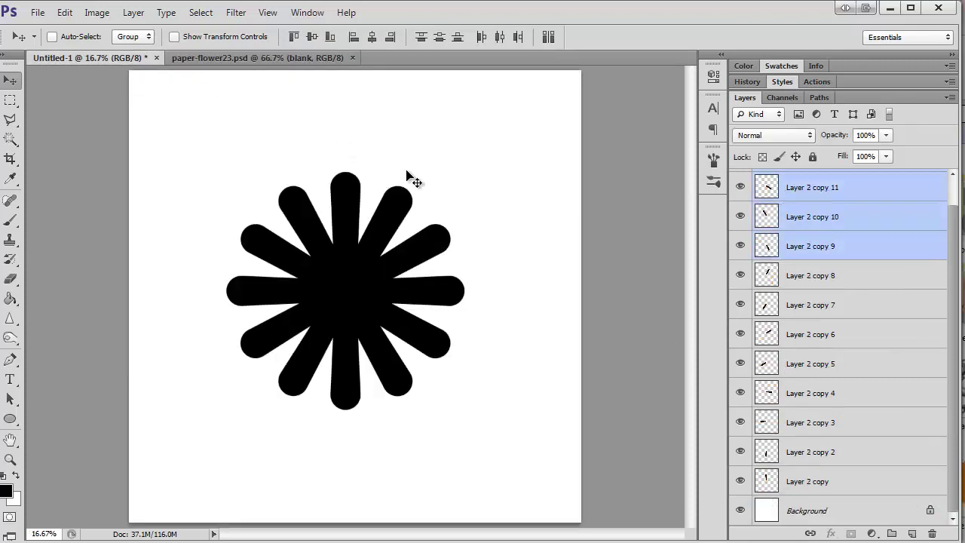
left_click(820, 197)
scroll(826, 241, "up", 1)
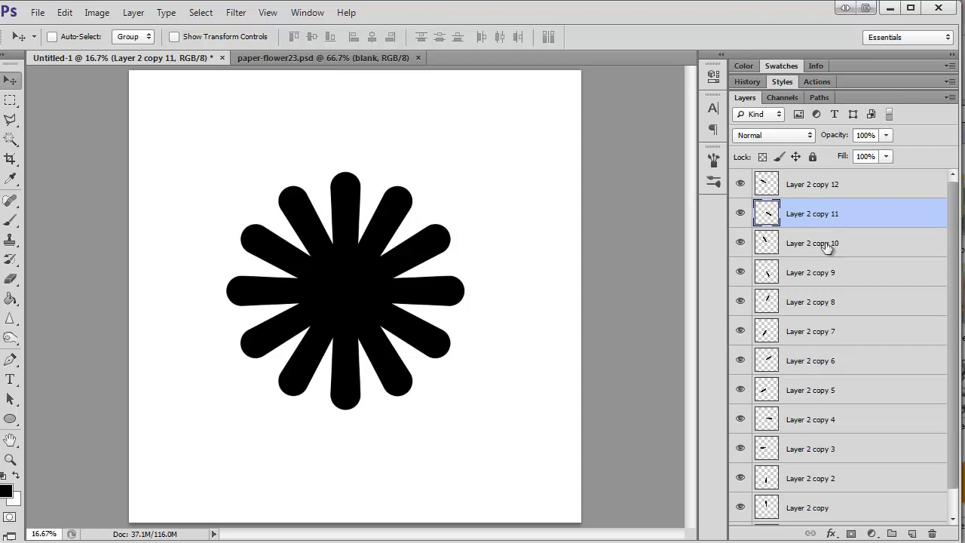
Step: Select all petal layers from Layer 2 copy 12 down to Layer 2 copy and lock their transparent pixels
left_click(826, 188)
scroll(820, 497, "down", 1)
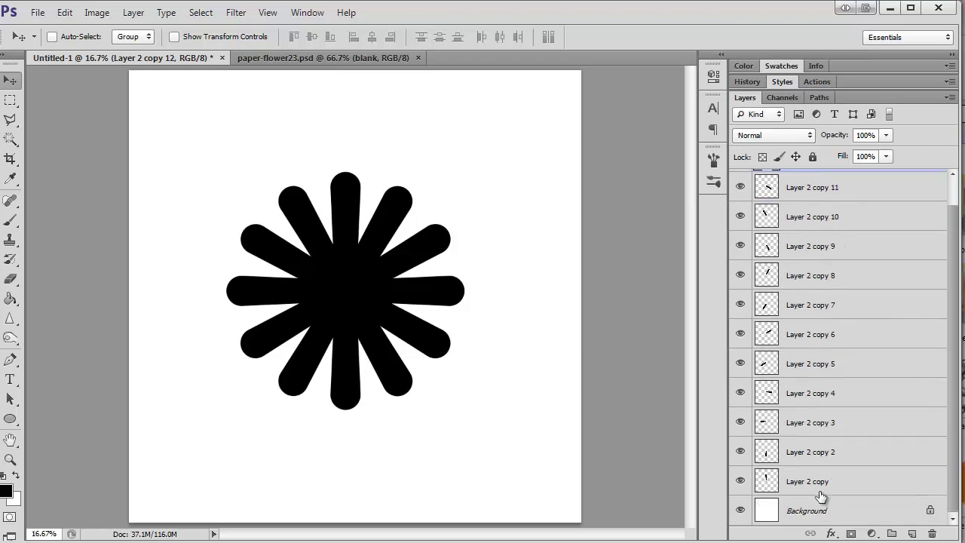
left_click(820, 491, "shift")
left_click(763, 155)
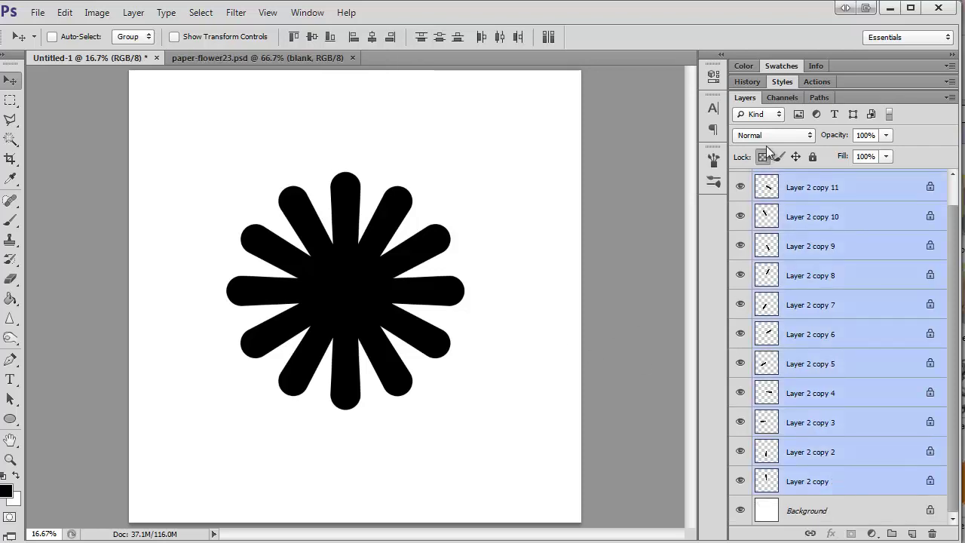
Step: Pick a grey-green swatch and paint-bucket fill the petals with it
left_click(780, 66)
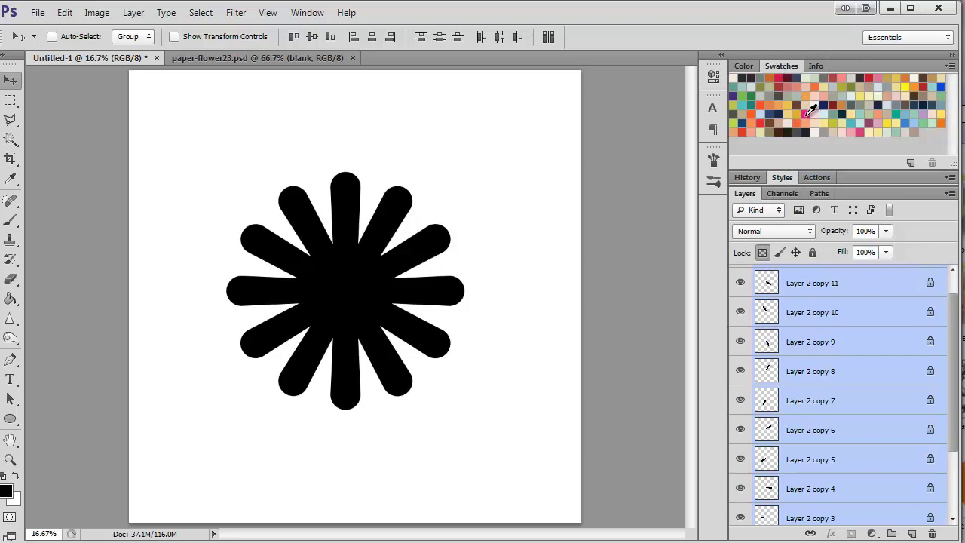
left_click(834, 114)
left_click(785, 68)
left_click(821, 189)
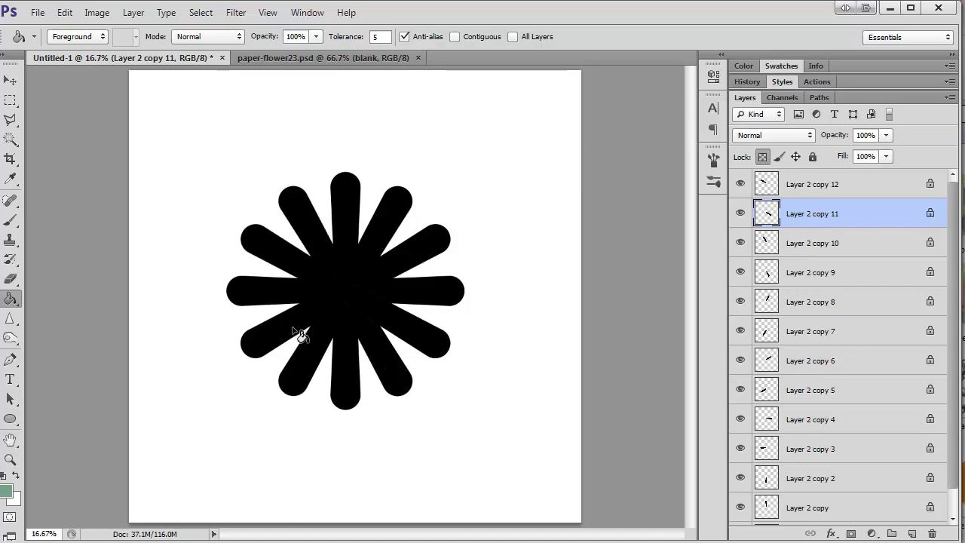
left_click(418, 336)
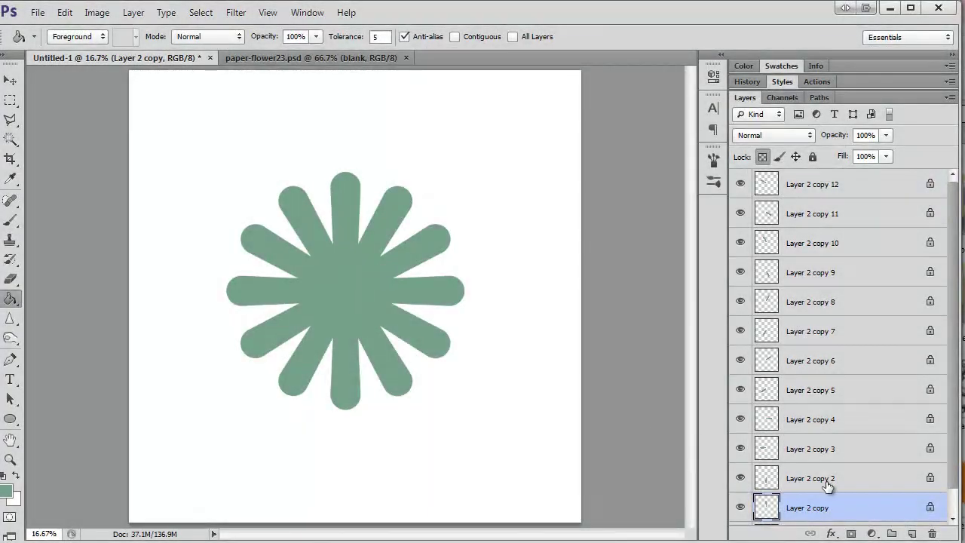
Step: Merge the lower petals in pairs: Layer 2 copy with copy 2, copy 3 with 4, copy 5 with 6
left_click(825, 483, "shift")
right_click(838, 487)
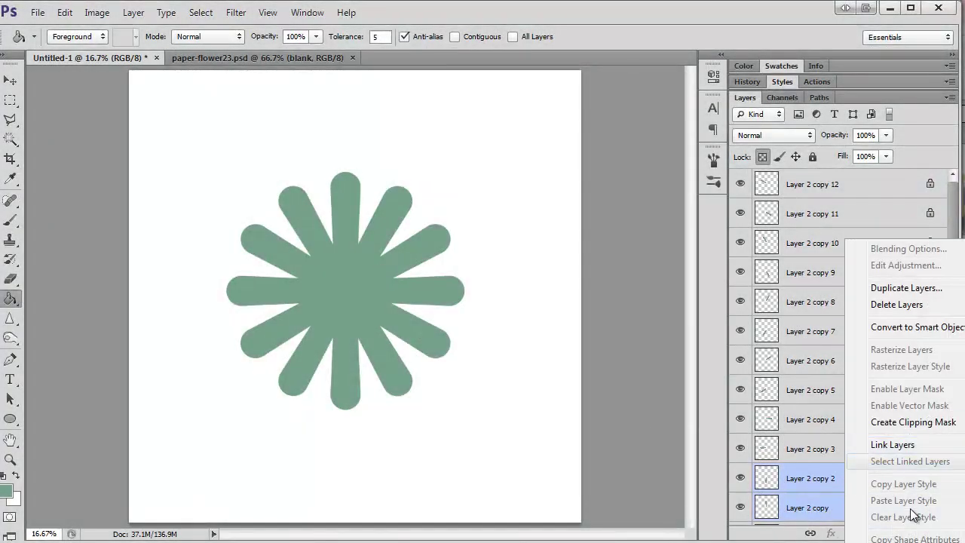
key("ctrl+e")
left_click(827, 449)
left_click(821, 423, "shift")
right_click(822, 423)
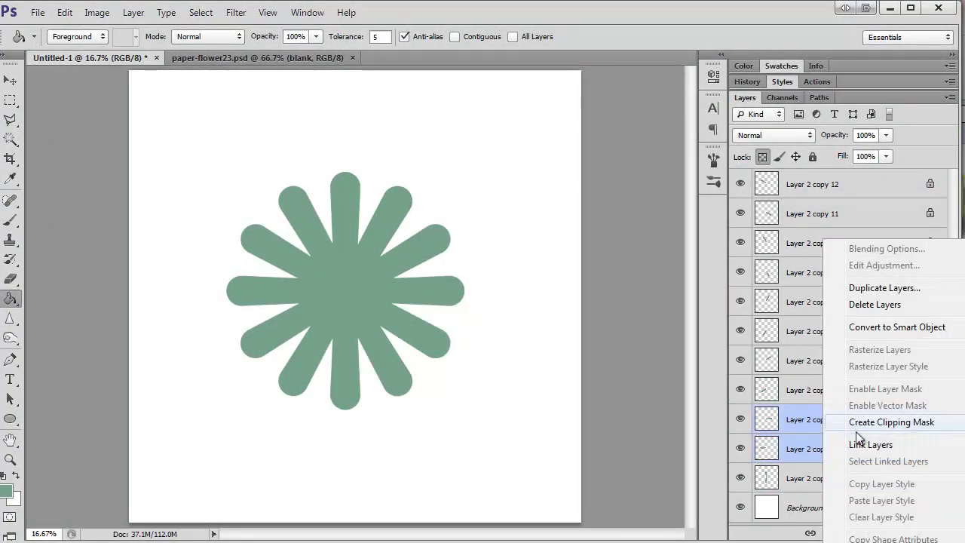
key("ctrl+e")
left_click(825, 392)
left_click(828, 362, "shift")
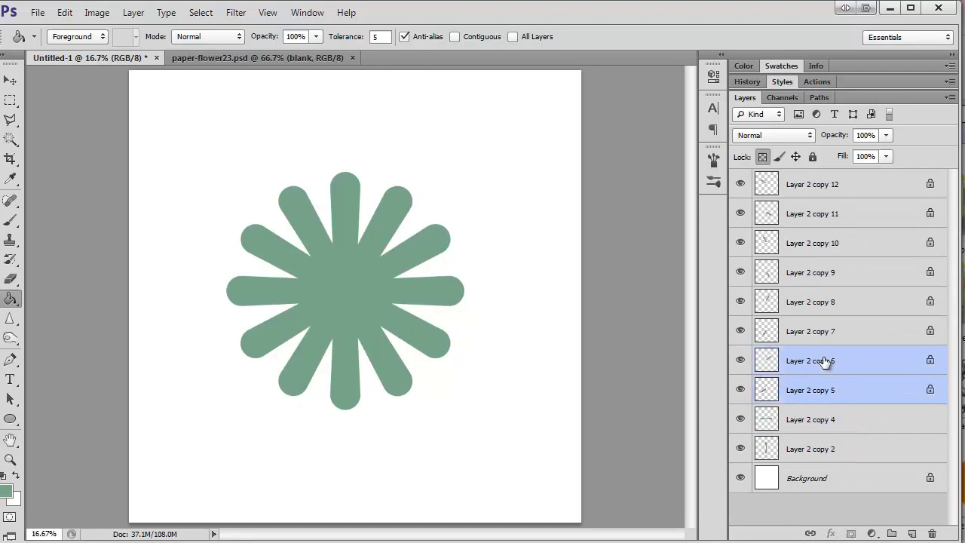
right_click(825, 362)
key("ctrl+e")
Step: Merge the upper petals in pairs: copy 7 with 8, copy 9 with 10, copy 11 with 12
left_click(838, 332)
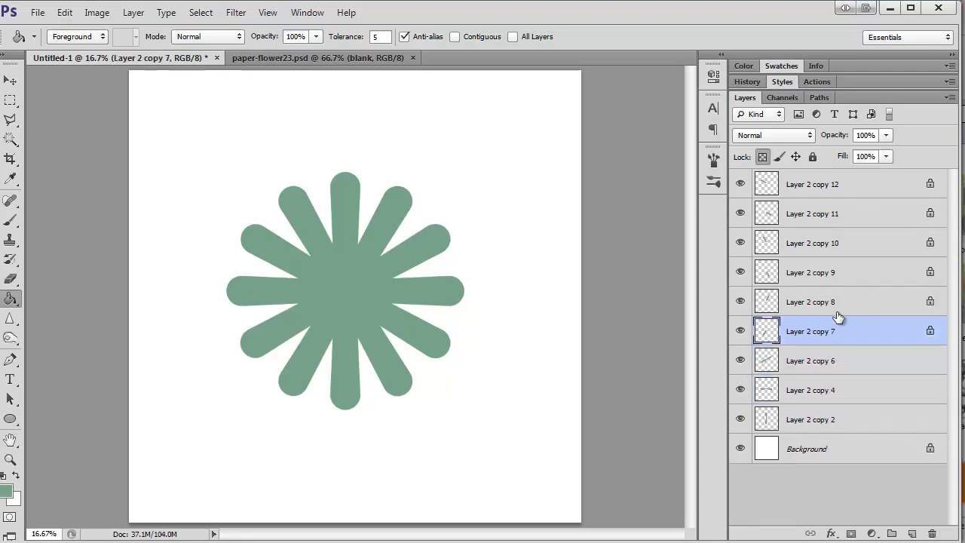
left_click(837, 312, "shift")
right_click(837, 312)
key("ctrl+e")
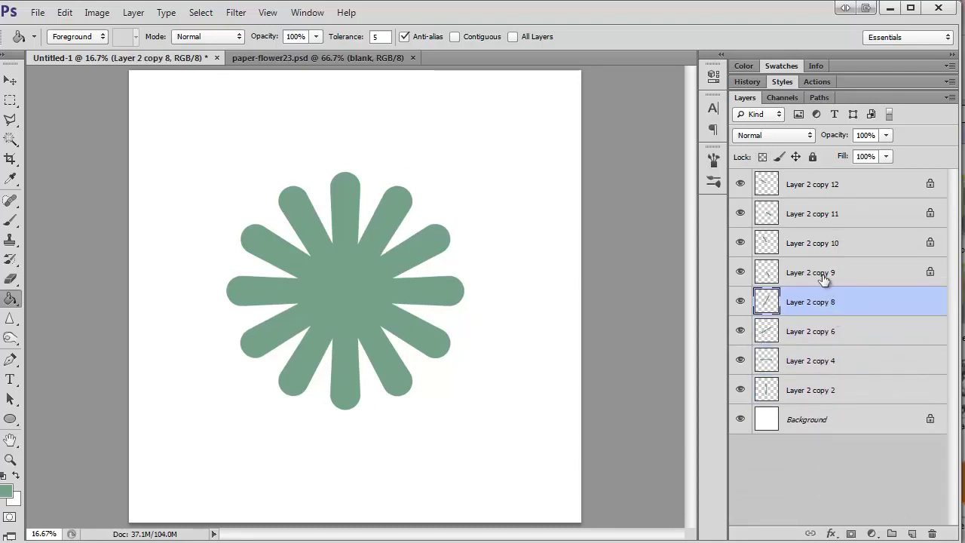
left_click(823, 278)
left_click(821, 243, "shift")
right_click(821, 242)
key("ctrl+e")
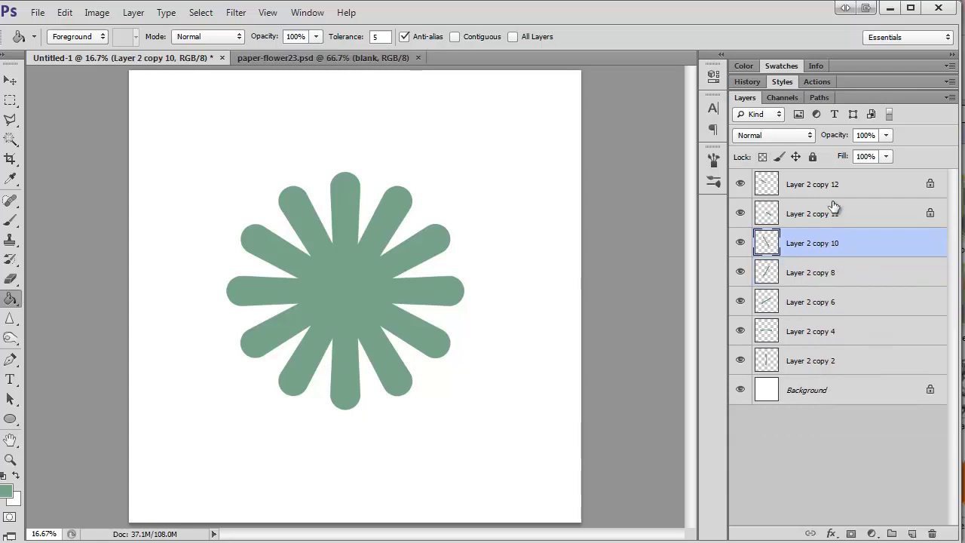
left_click(833, 207)
left_click(833, 185, "shift")
left_click(887, 522)
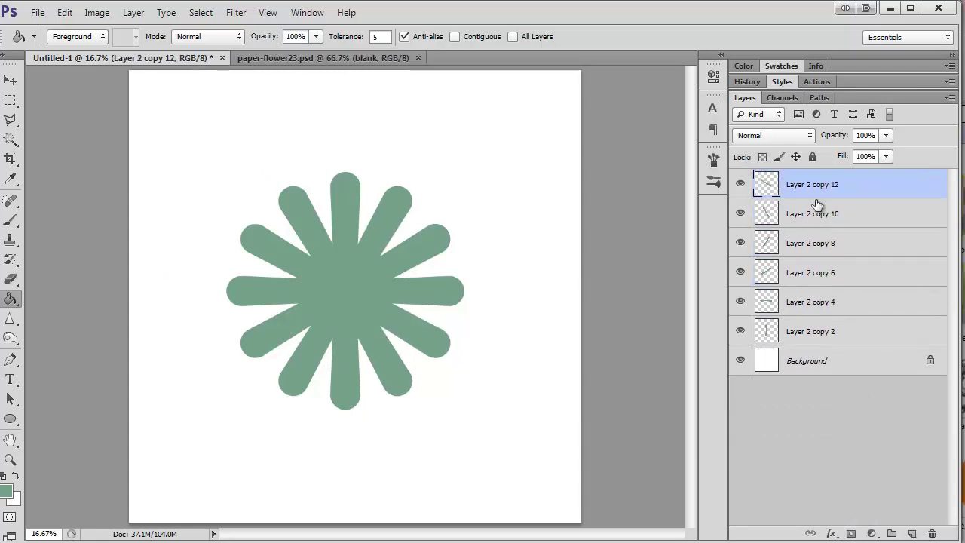
Step: Apply a drop-shadow style from the Styles panel to all six petal pair layers
key("ctrl+alt+a")
left_click(790, 82)
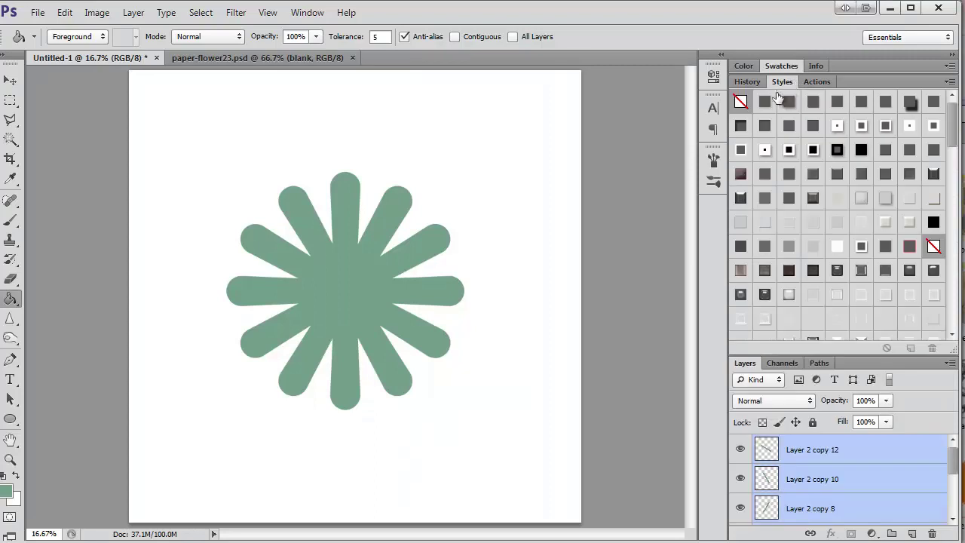
left_click(775, 104)
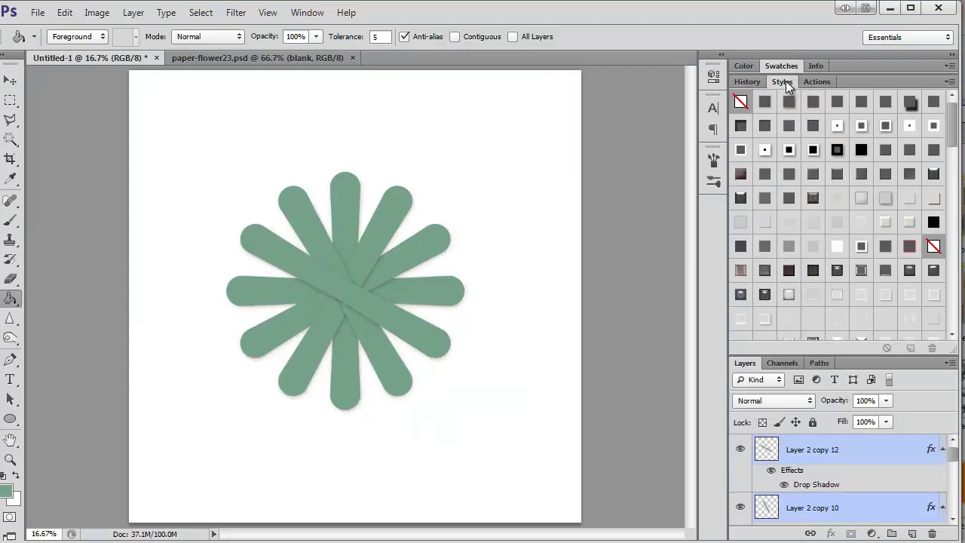
left_click(786, 81)
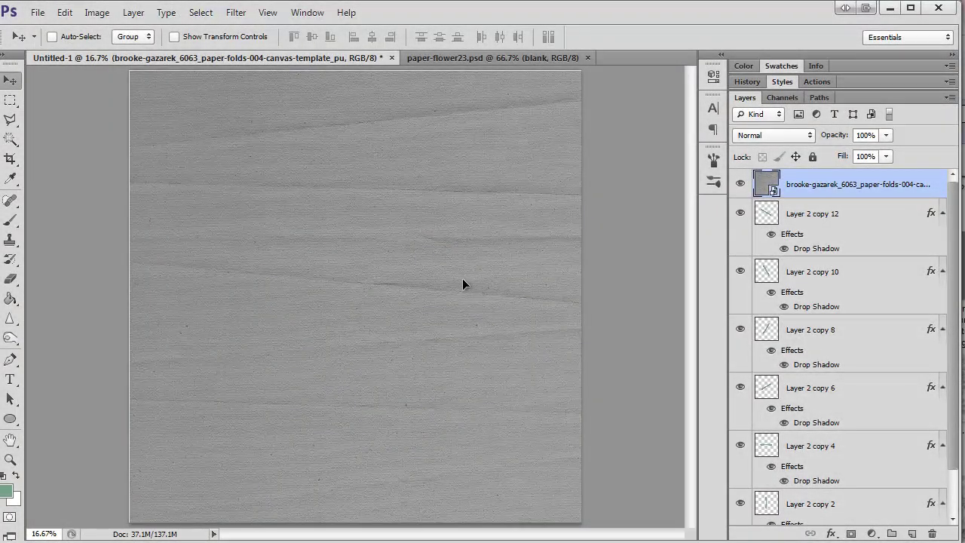
Step: Clip the paper-folds texture to the top petal pair in Overlay mode, then place a duplicate below it
left_click_drag(462, 279, 464, 278)
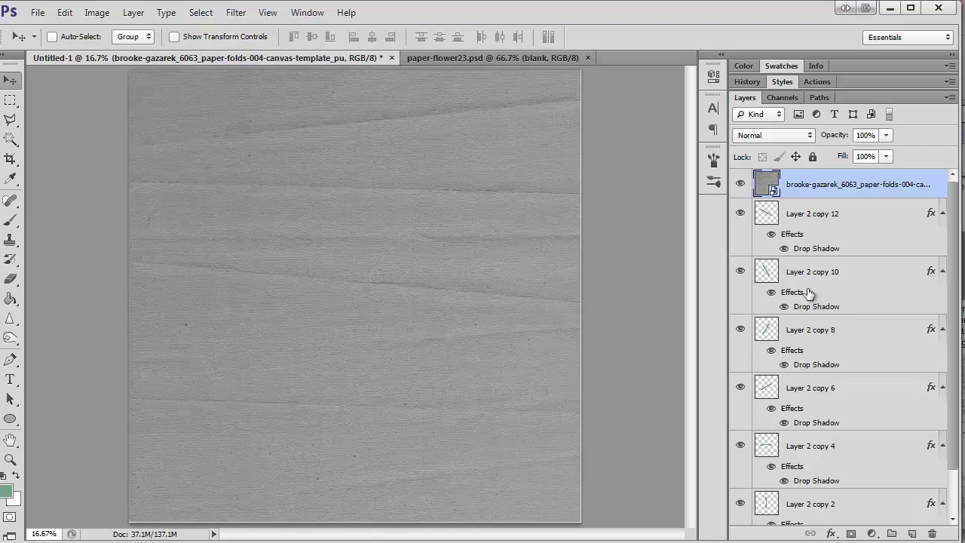
right_click(805, 188)
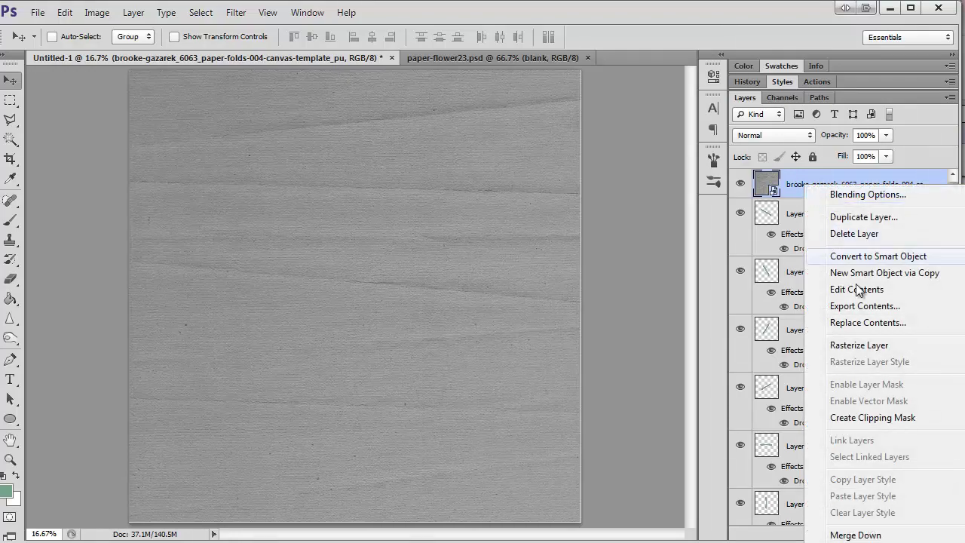
left_click(826, 415)
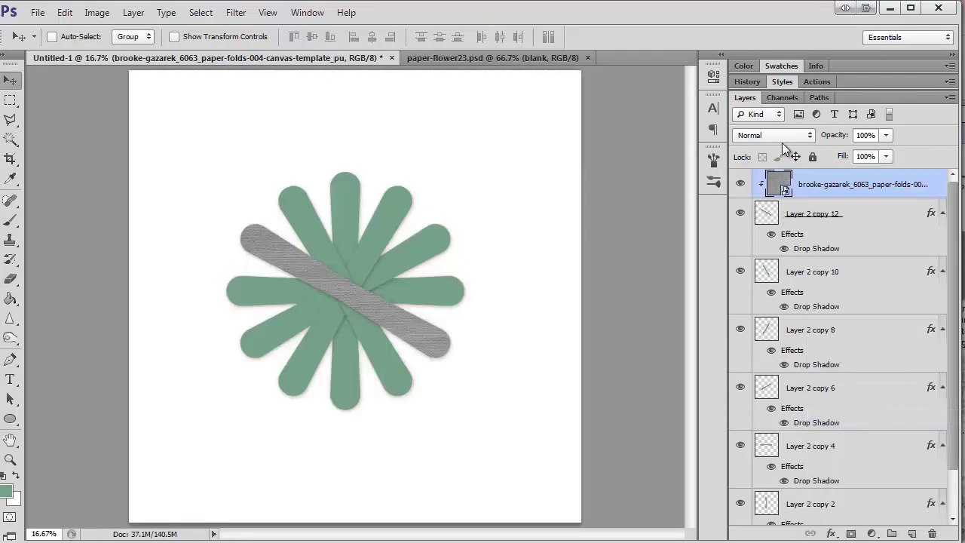
left_click(777, 136)
left_click(764, 330)
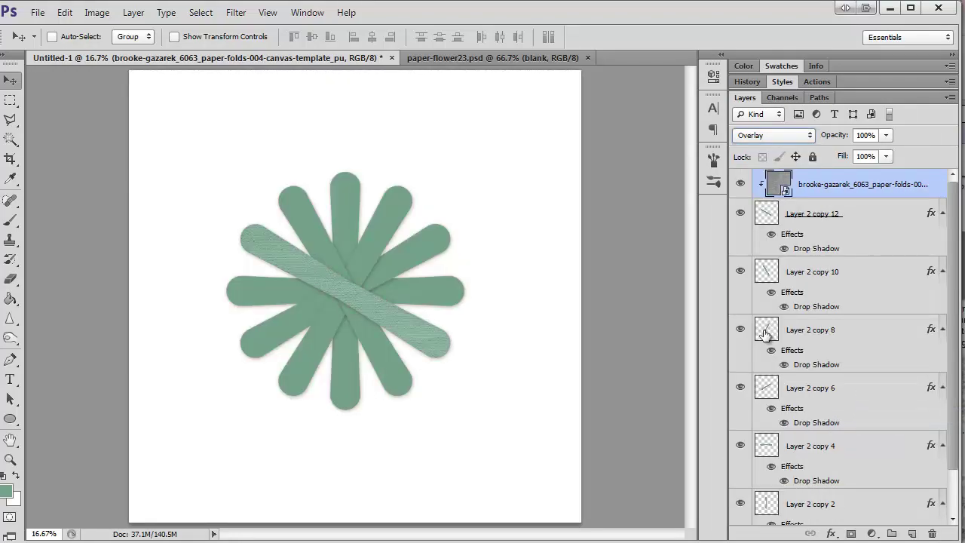
key("ctrl+j")
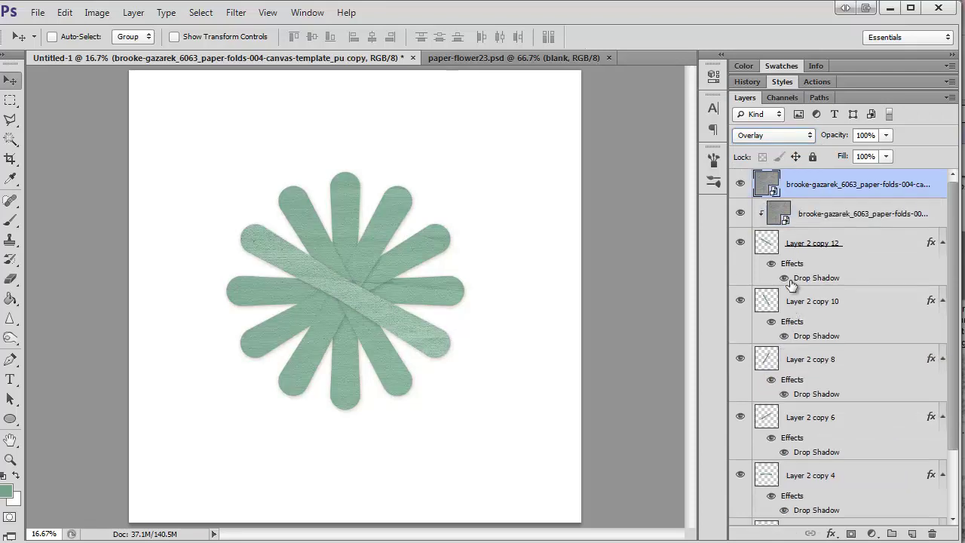
left_click_drag(829, 184, 825, 285)
Step: Clip the texture copy to Layer 2 copy 10, then duplicate it under the next petal pair
right_click(825, 276)
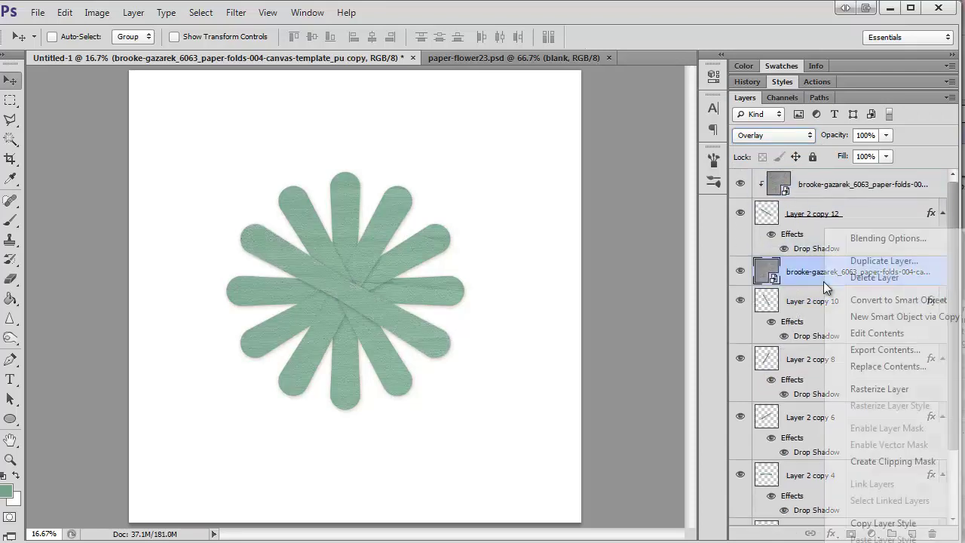
left_click(890, 462)
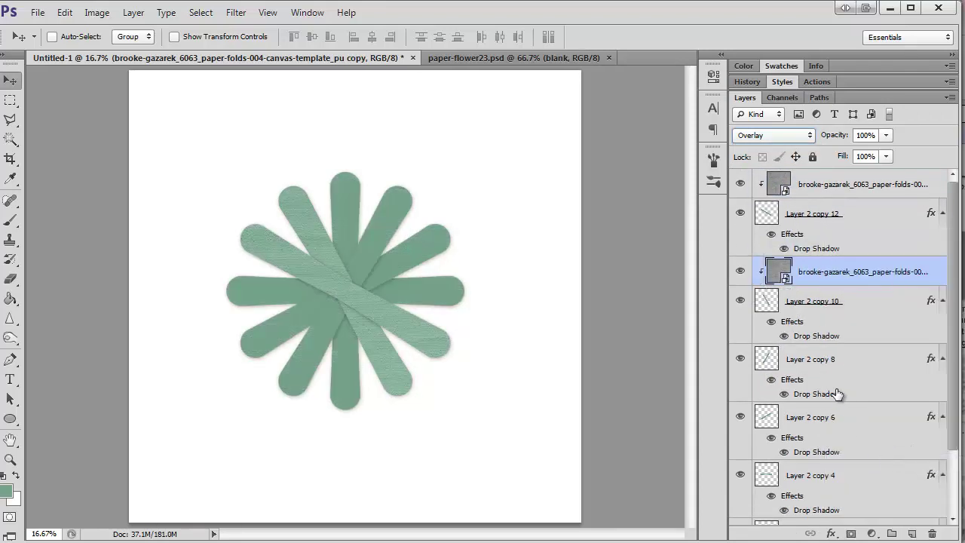
key("ctrl+j")
left_click_drag(827, 274, 821, 383)
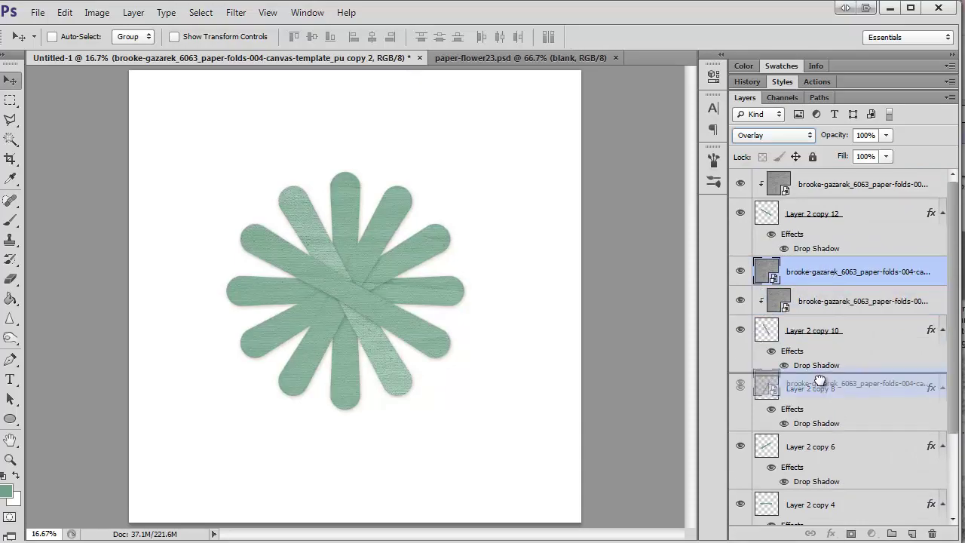
left_click_drag(821, 383, 823, 371)
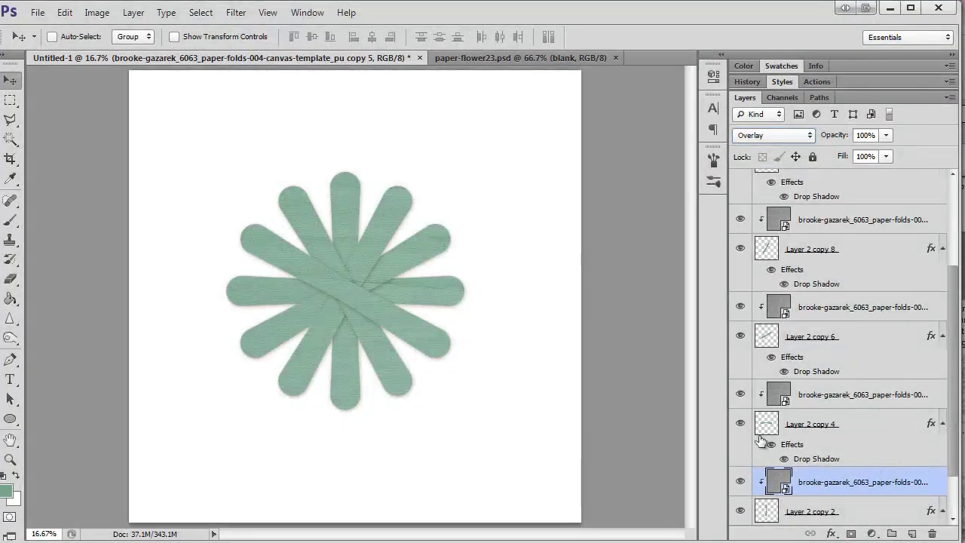
scroll(828, 323, "up", 3)
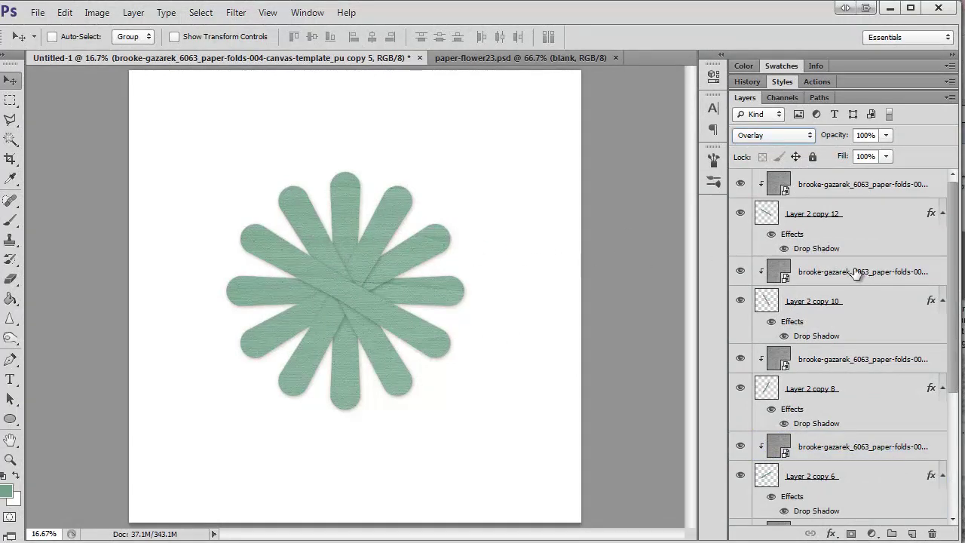
Step: Rotate the top paper texture layer about -35 degrees
left_click(826, 195)
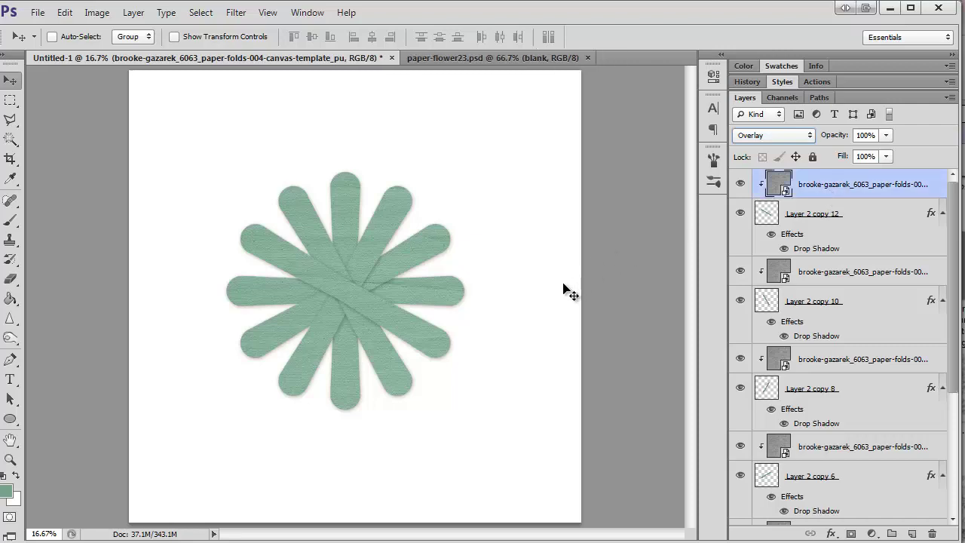
key("ctrl+t")
left_click_drag(656, 347, 478, 118)
key("Return")
Step: Rotate the second paper texture, clipped to Layer 2 copy 10, to a different angle of about -33°
left_click(820, 279)
key("ctrl+t")
left_click_drag(646, 269, 556, 132)
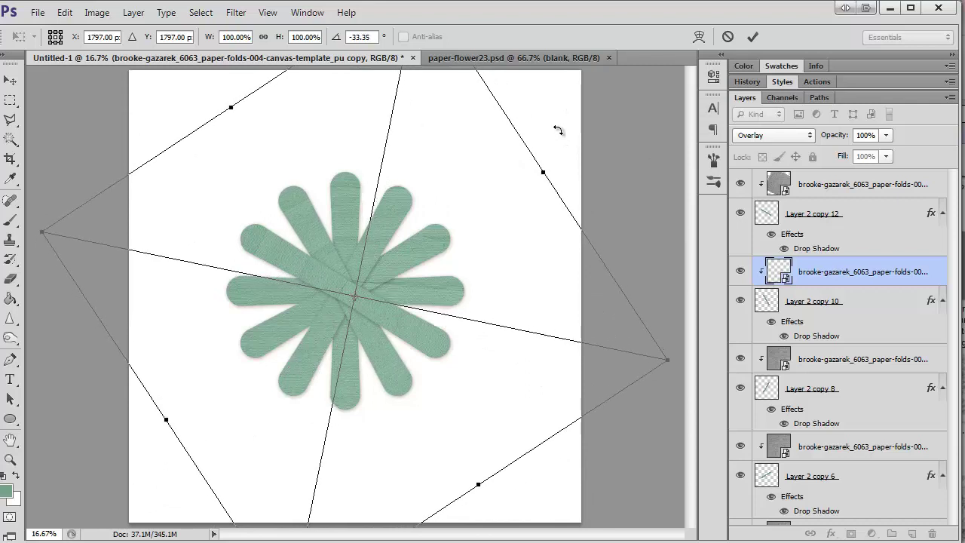
key("Return")
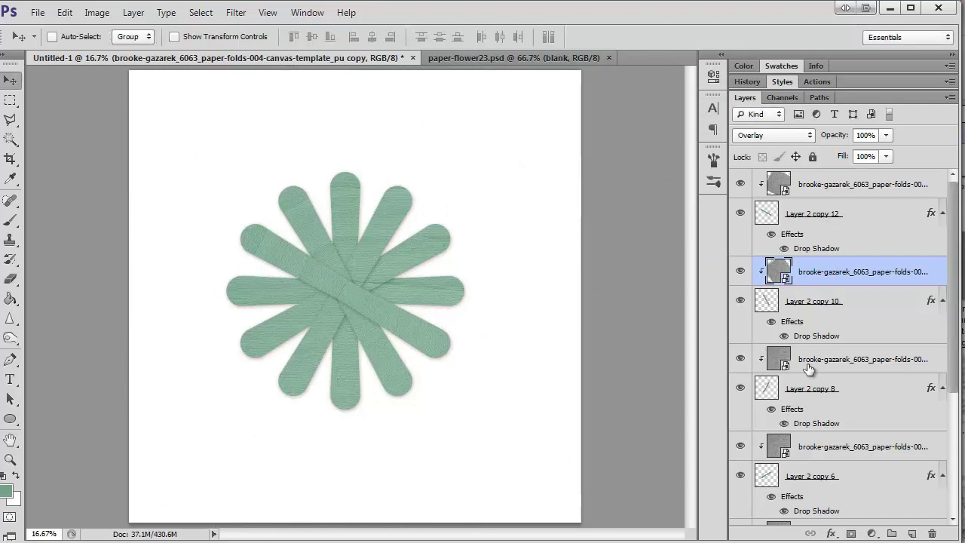
left_click(826, 190)
Step: Group all the flower layers into Group 1 and duplicate the group
scroll(829, 268, "down", 5)
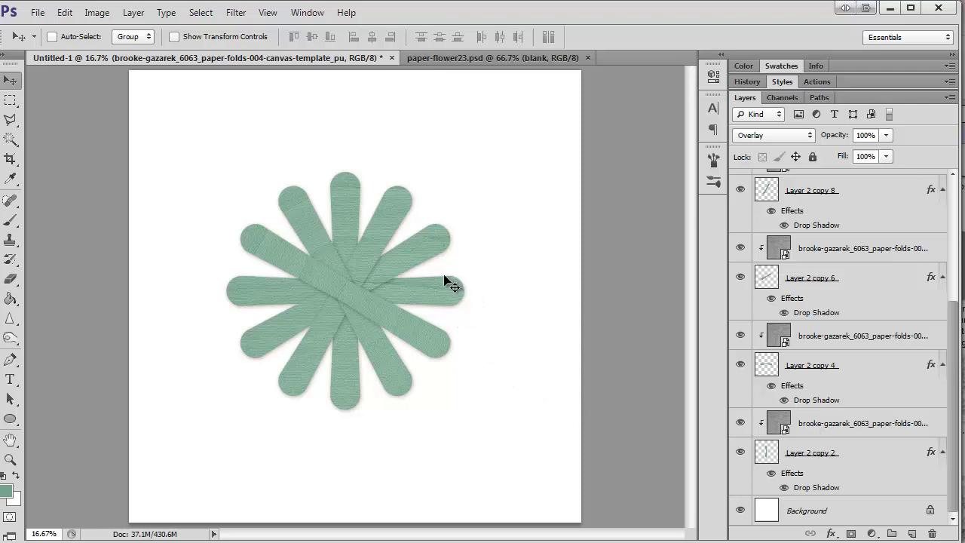
scroll(814, 354, "up", 3)
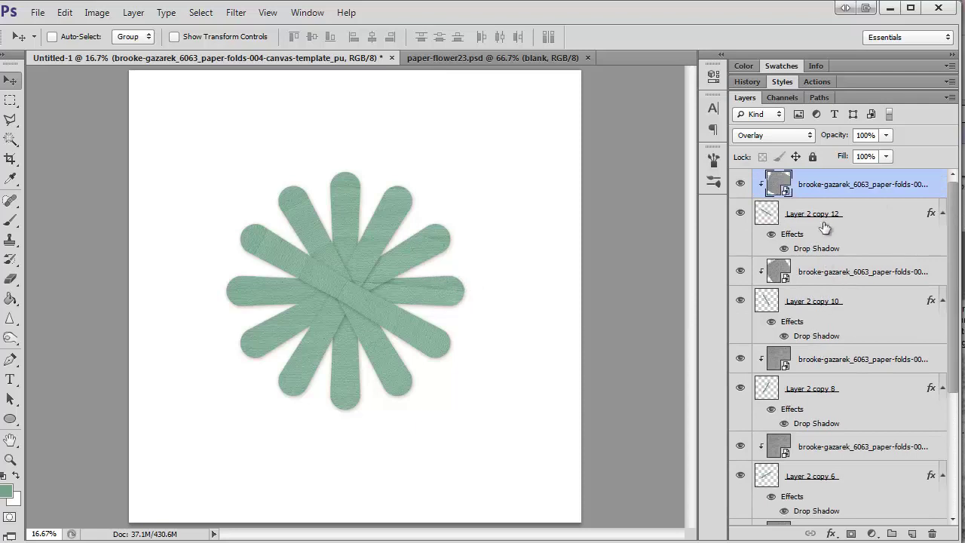
scroll(837, 287, "down", 3)
left_click(834, 455, "shift")
key("ctrl+g")
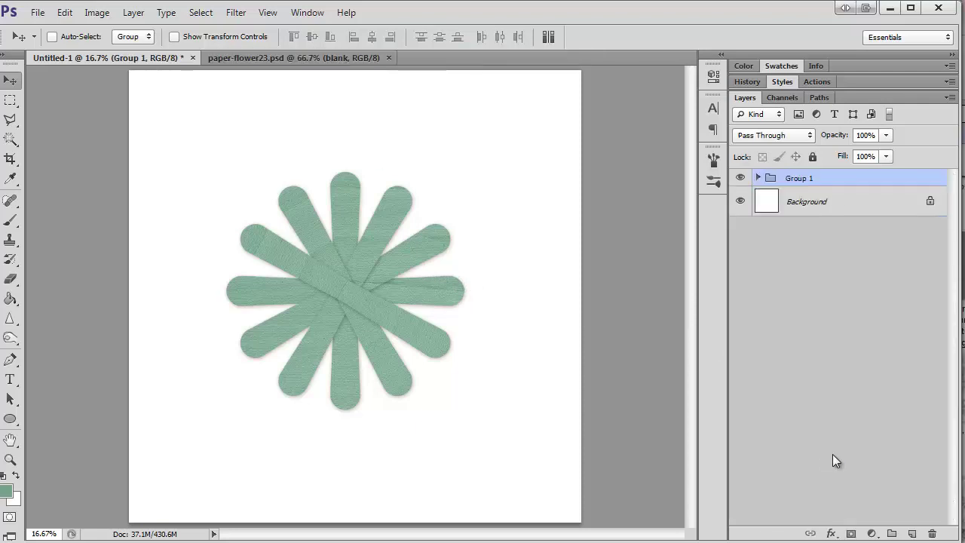
key("ctrl+j")
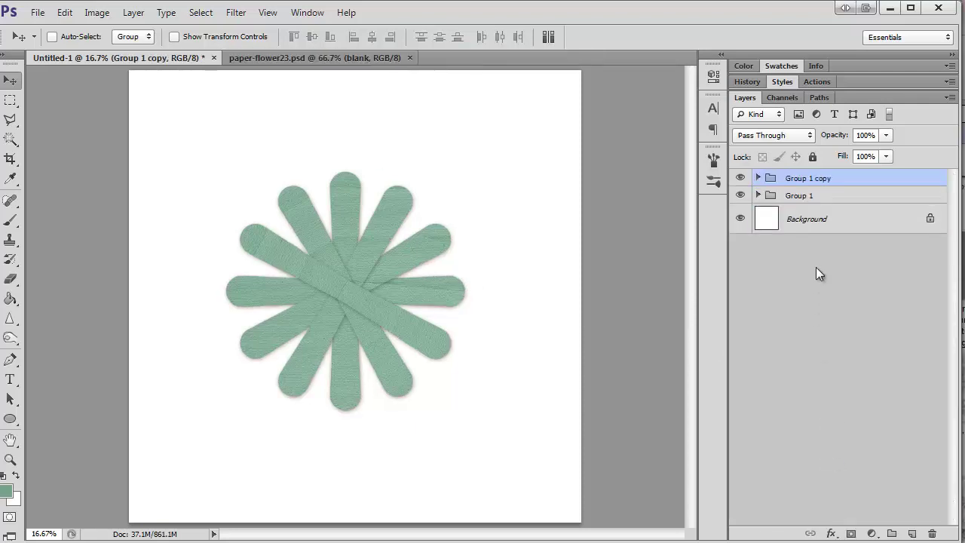
Step: Clear the layer style from Group 1 and hide Group 1 copy
left_click(816, 196)
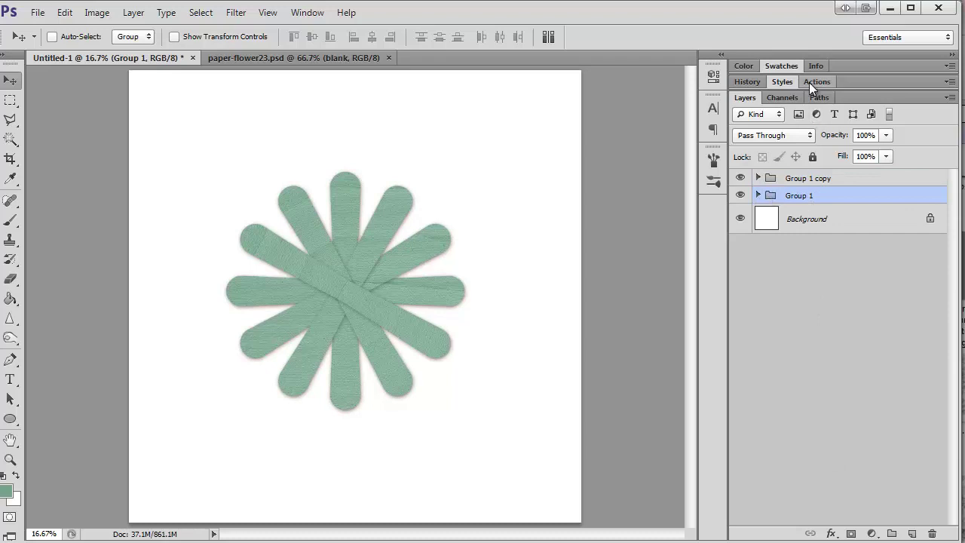
left_click(788, 82)
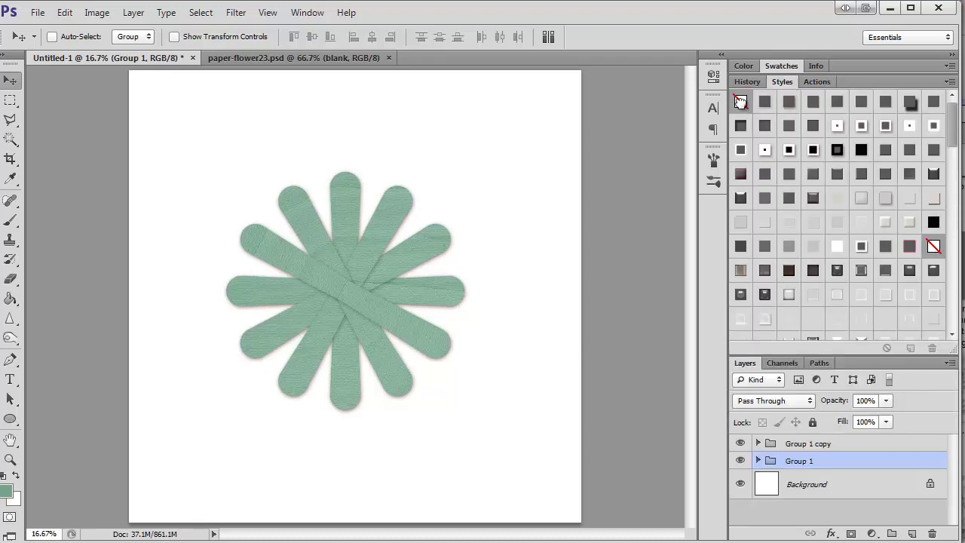
left_click(740, 101)
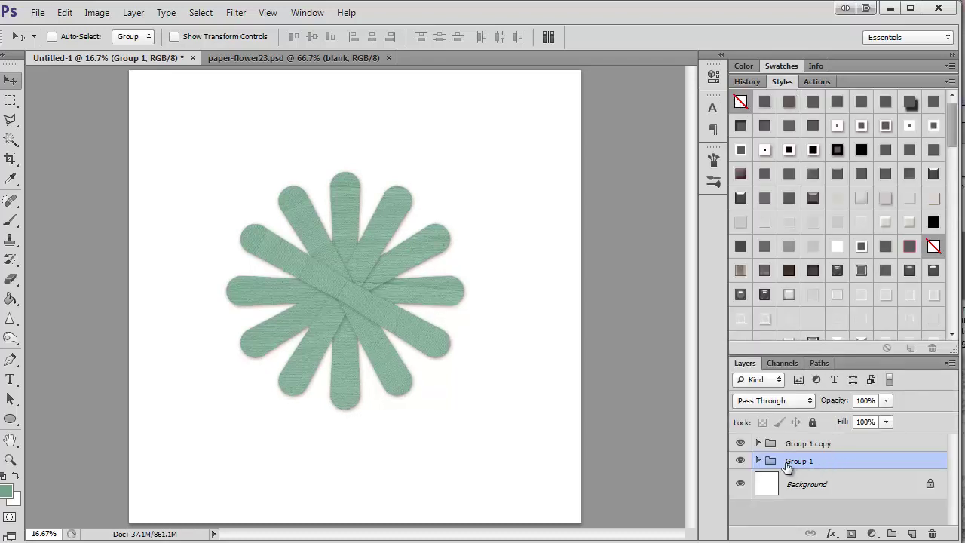
left_click(741, 444)
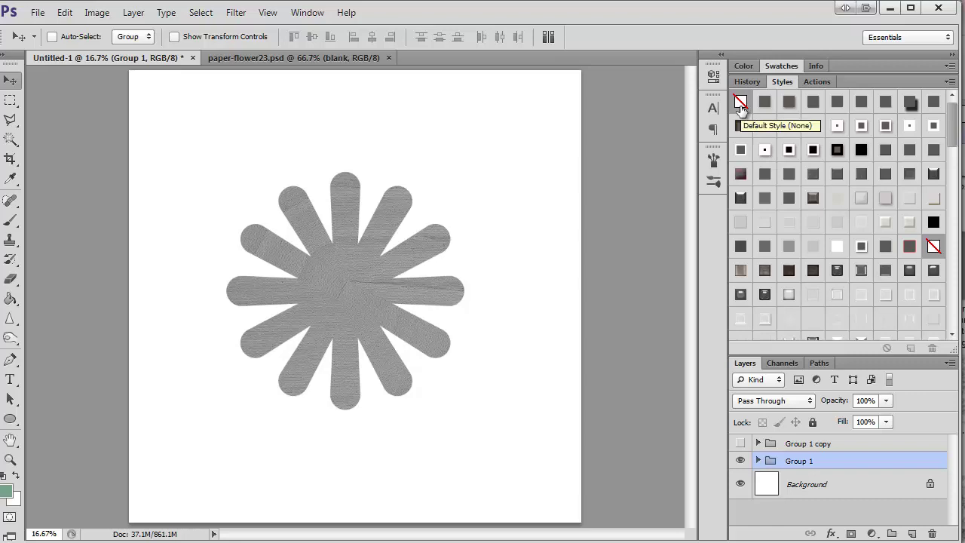
Step: Merge Group 1 and Group 1 copy into single layers, show the copy, and clip it to Group 1
right_click(848, 460)
left_click(857, 308)
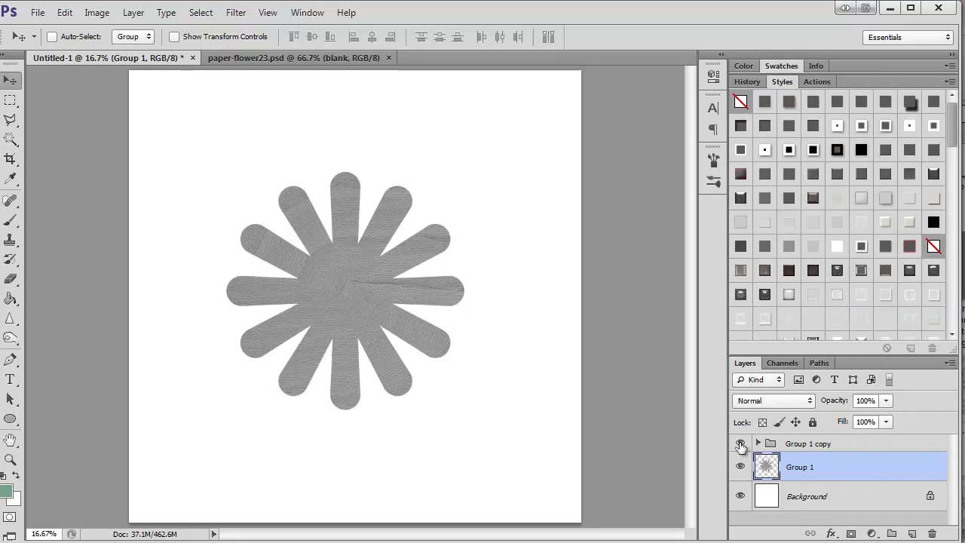
left_click(740, 444)
right_click(829, 446)
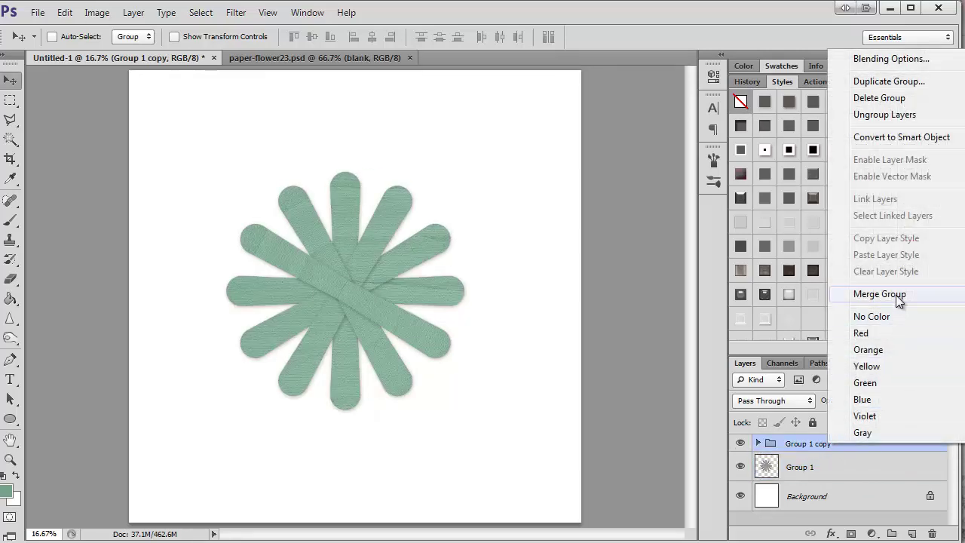
left_click(898, 300)
right_click(835, 450)
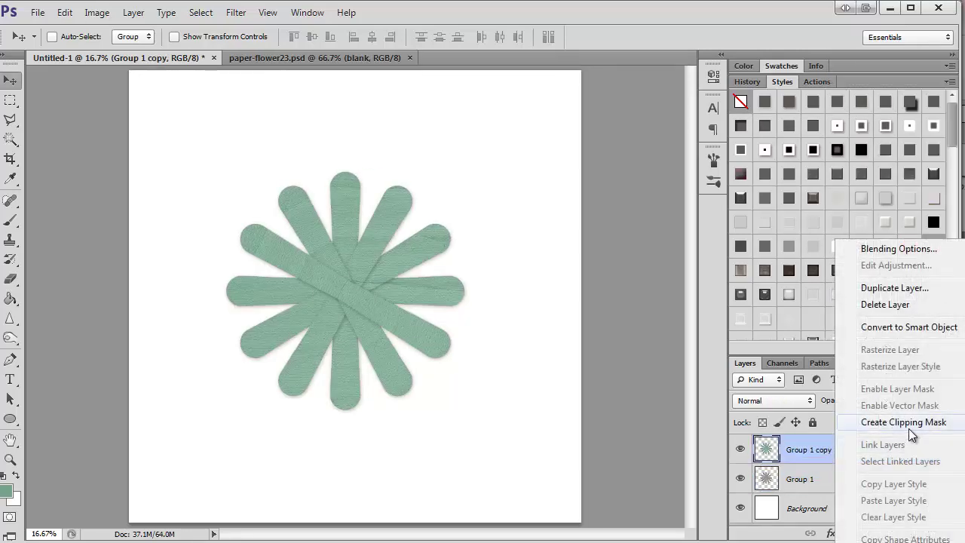
left_click(904, 422)
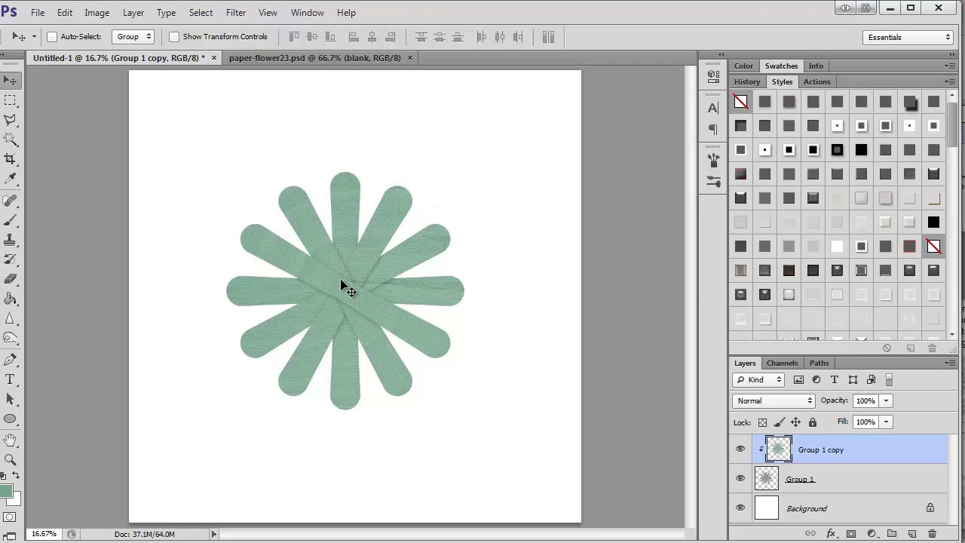
Step: Outline Group 1 with a red stroke and trim the canvas twice around the flower
left_click(825, 481)
left_click(911, 248)
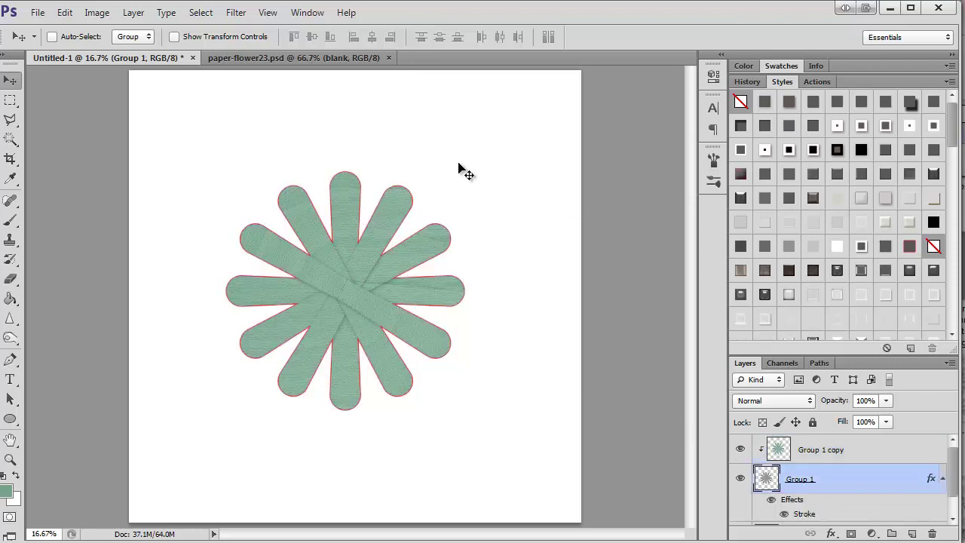
left_click(104, 13)
left_click(121, 178)
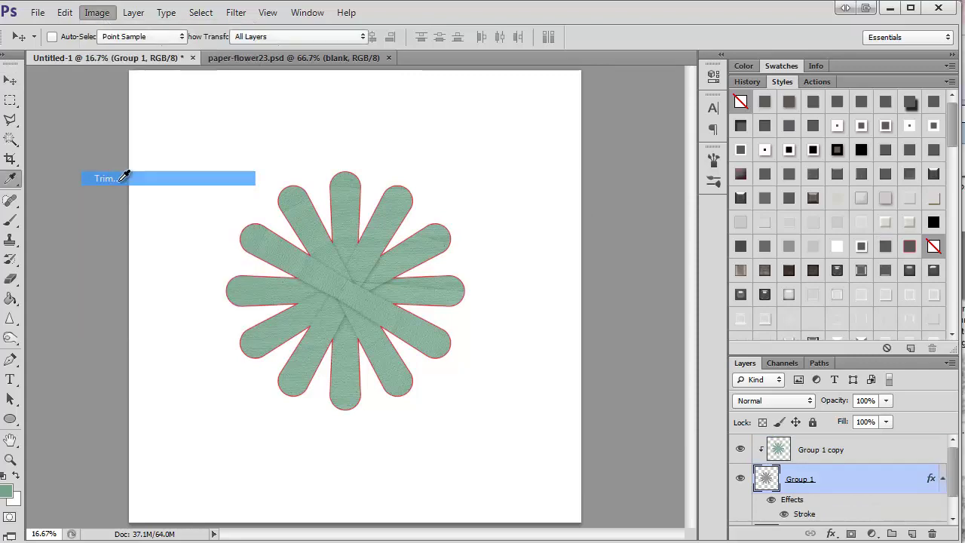
left_click(694, 236)
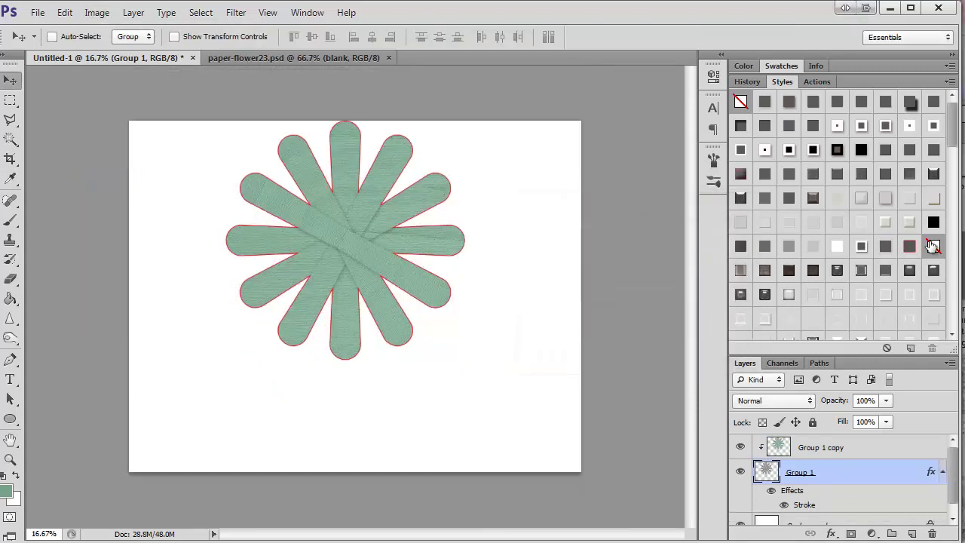
left_click(97, 12)
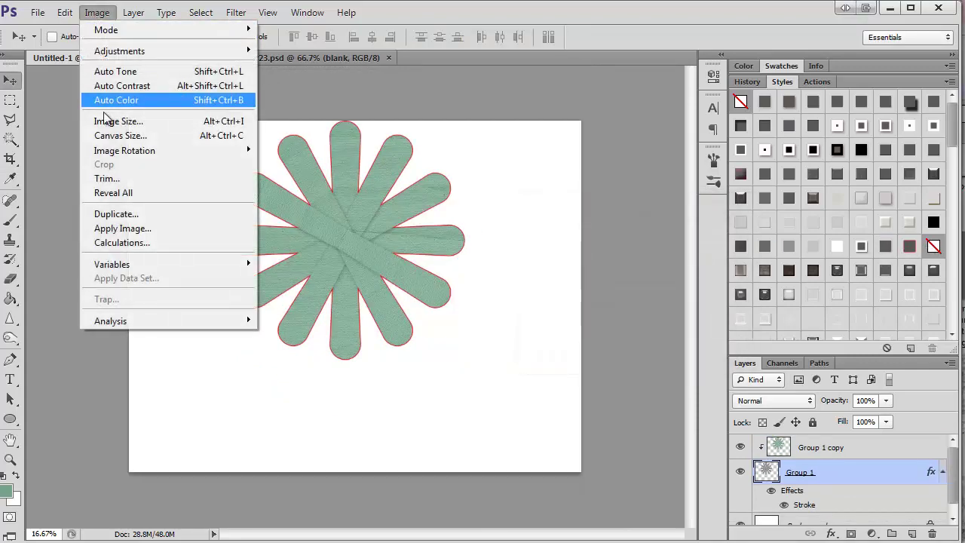
left_click(98, 179)
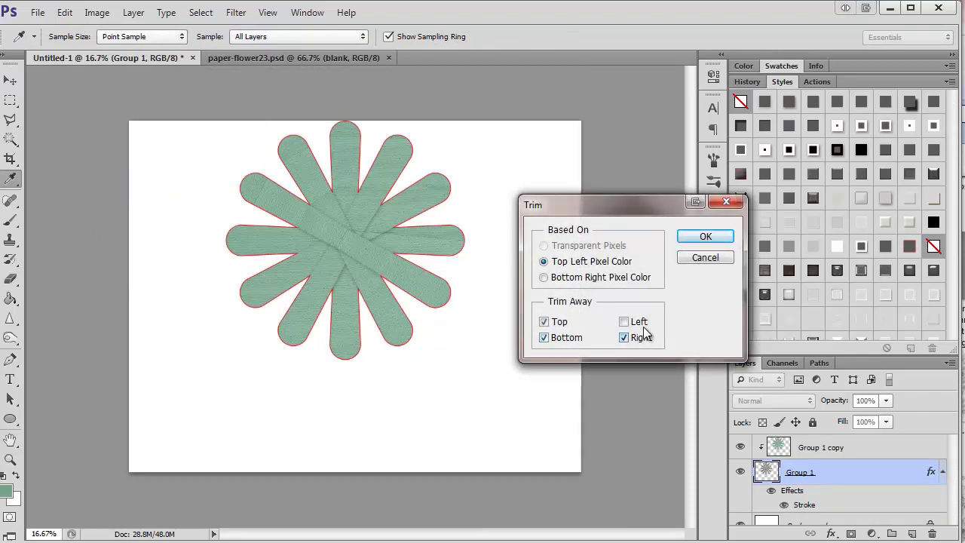
left_click(694, 239)
Step: Remove the red stroke from Group 1 and hide the white Background layer
key("v")
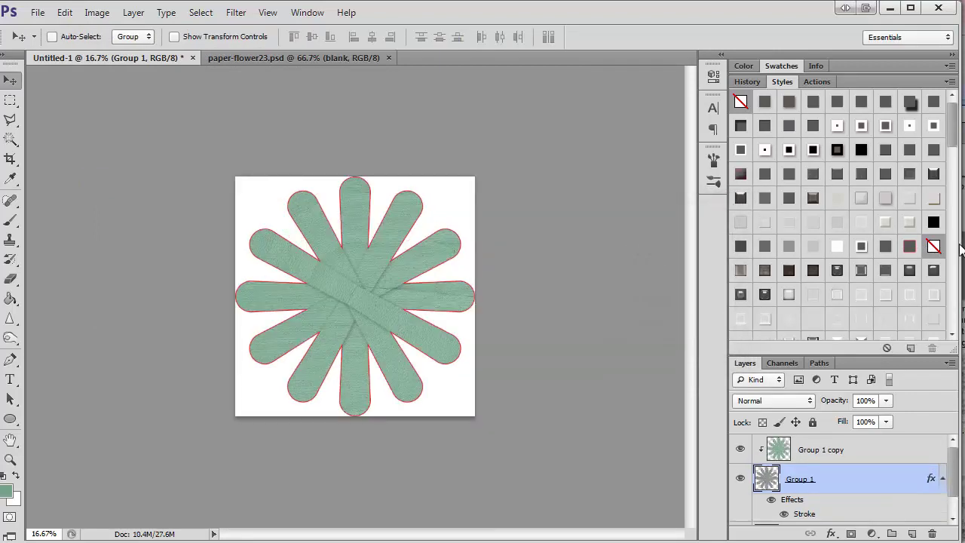
left_click(933, 246)
left_click(740, 509)
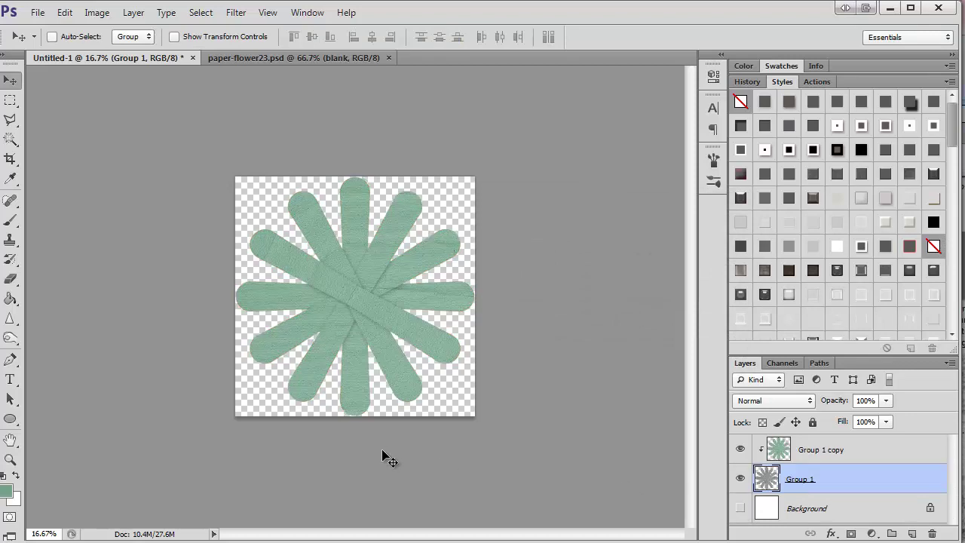